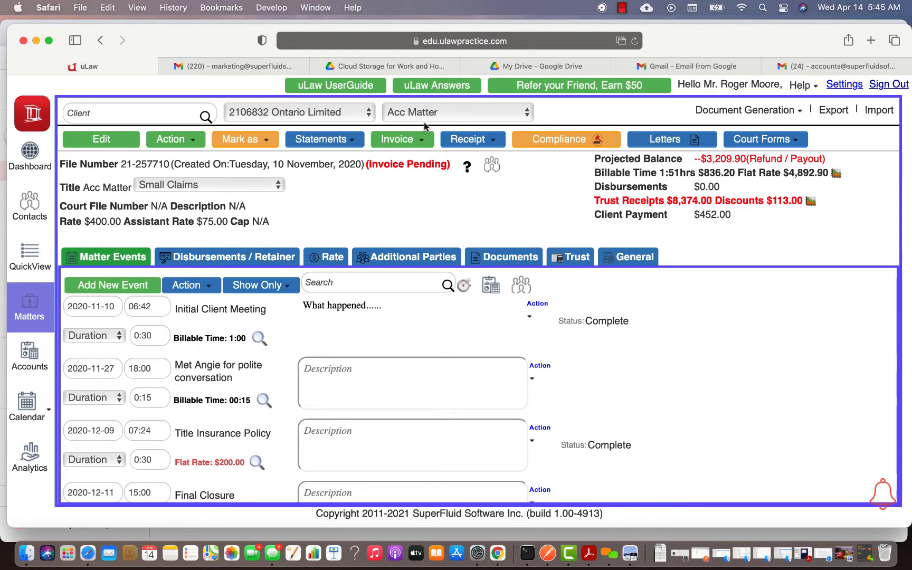
# Save Google Drive as the Matter Documents storage in profile settings, then return to Acc Matter
pyautogui.click(845, 85)
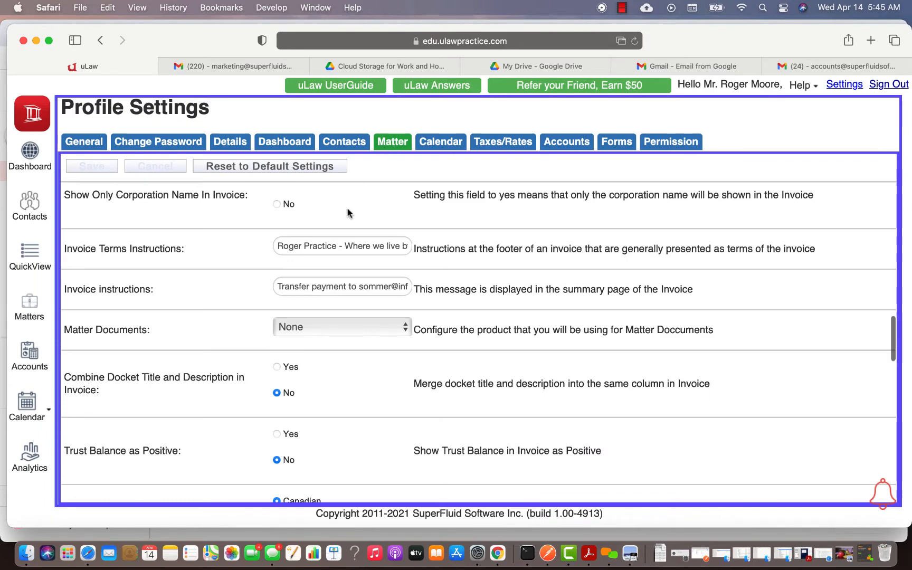
pyautogui.scroll(-2, 347, 213)
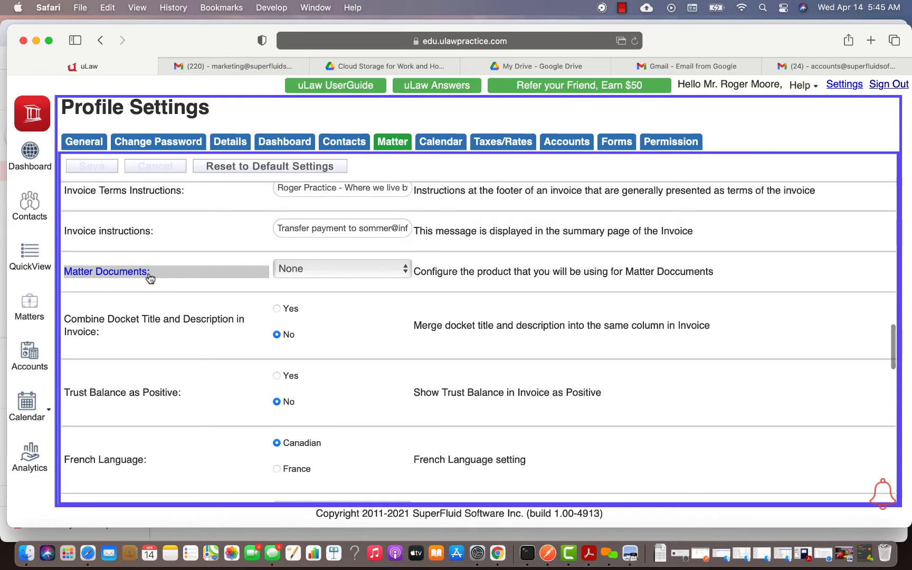
pyautogui.click(319, 271)
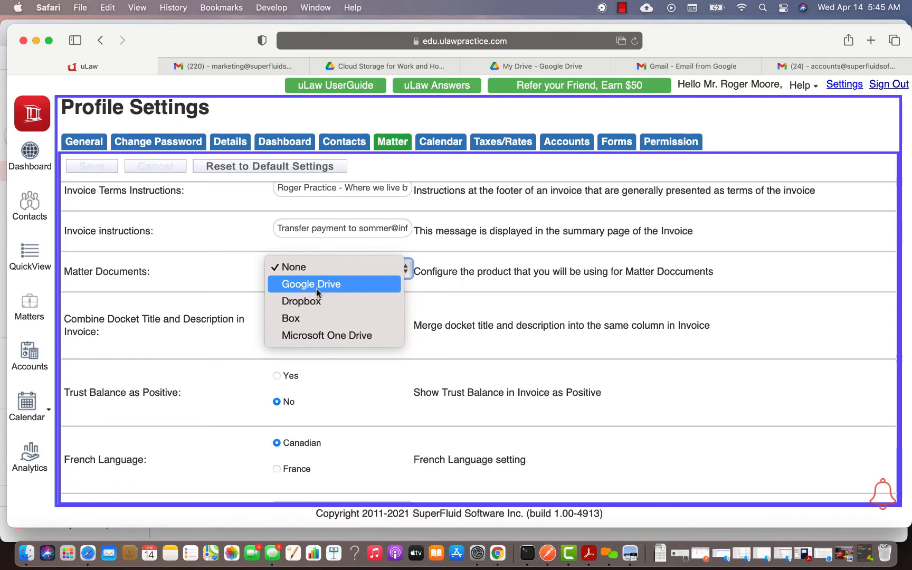
pyautogui.click(317, 285)
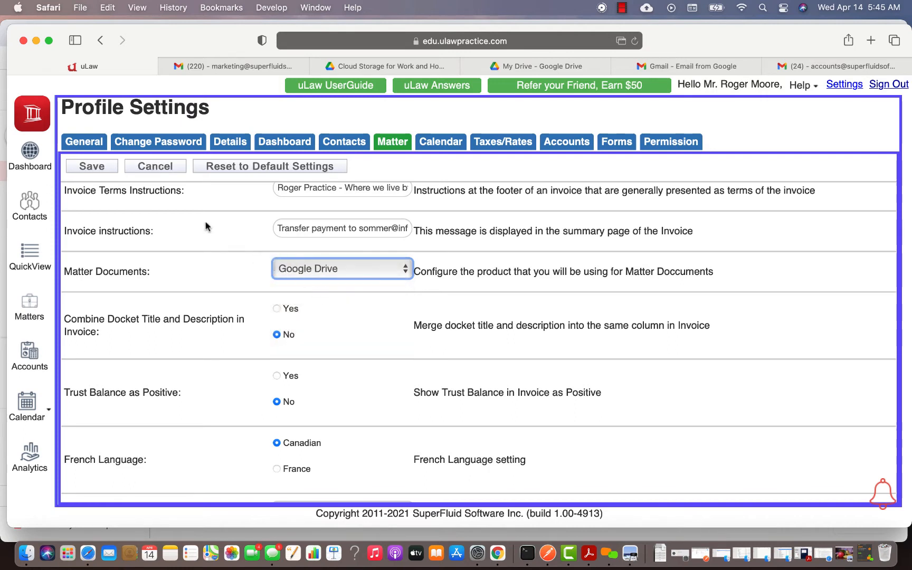
pyautogui.click(91, 167)
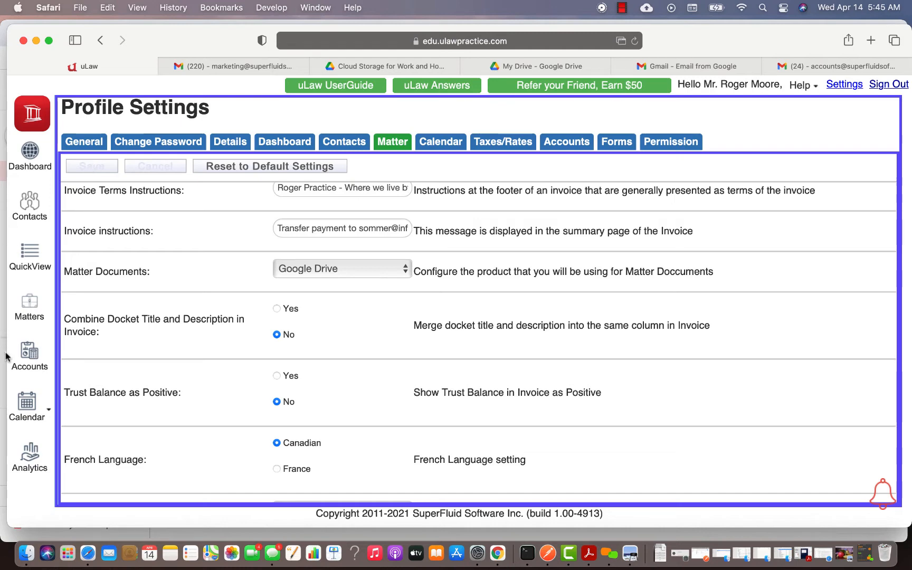
pyautogui.click(28, 317)
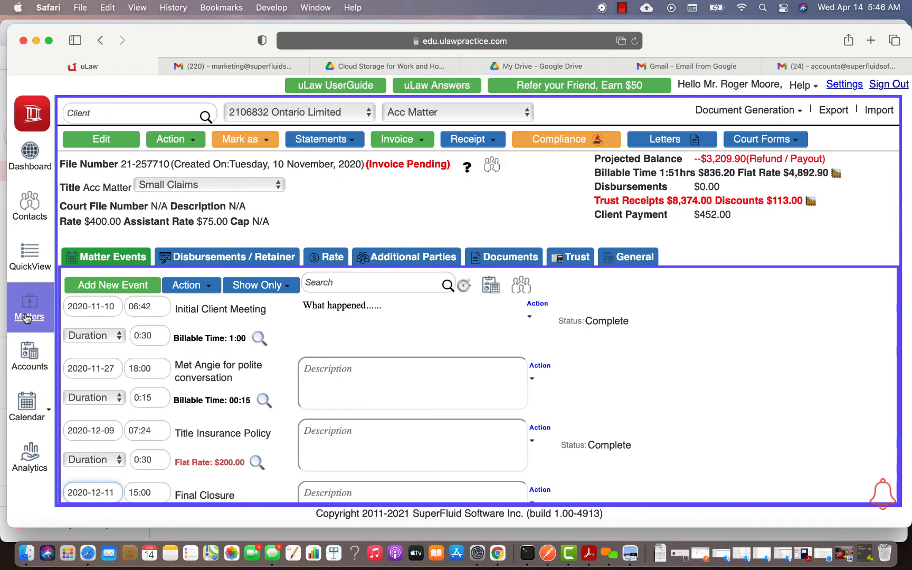
# From the matter's Documents tab, authorize uLawPractice (past the unverified warning) to access the Google Drive files
pyautogui.click(510, 258)
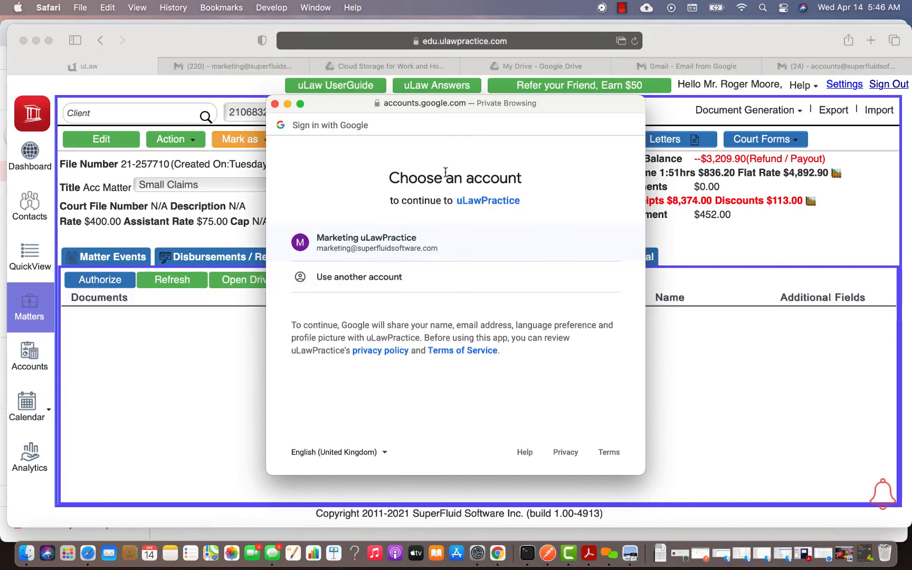
pyautogui.click(377, 249)
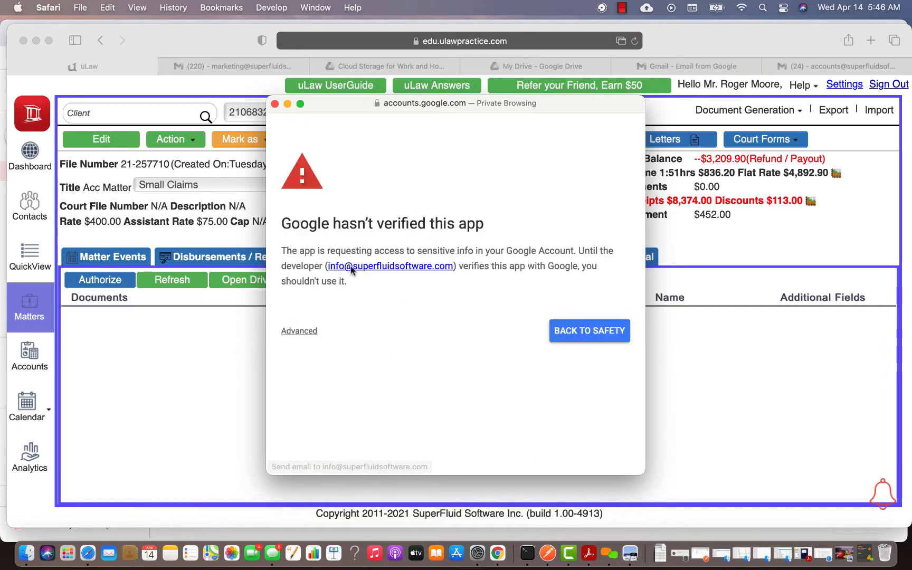
pyautogui.click(312, 332)
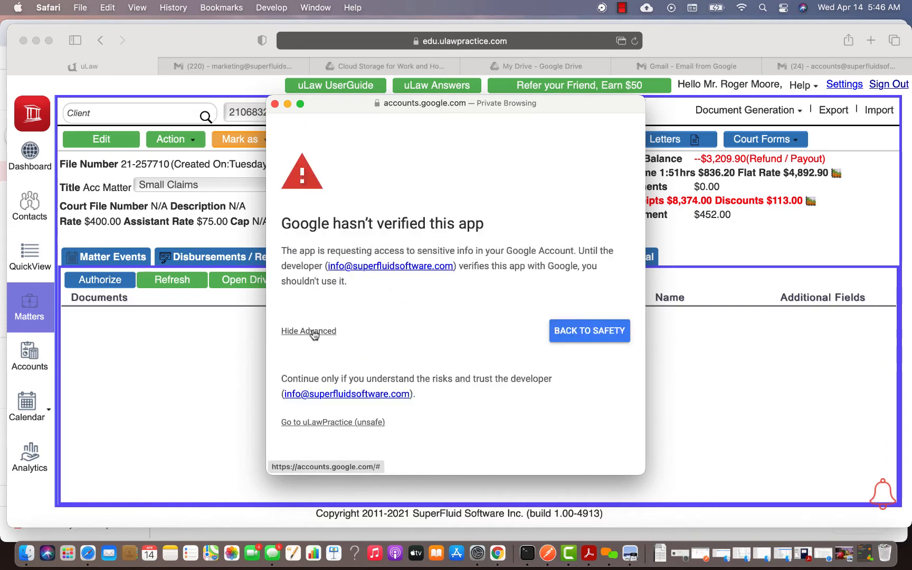
pyautogui.scroll(-1, 369, 359)
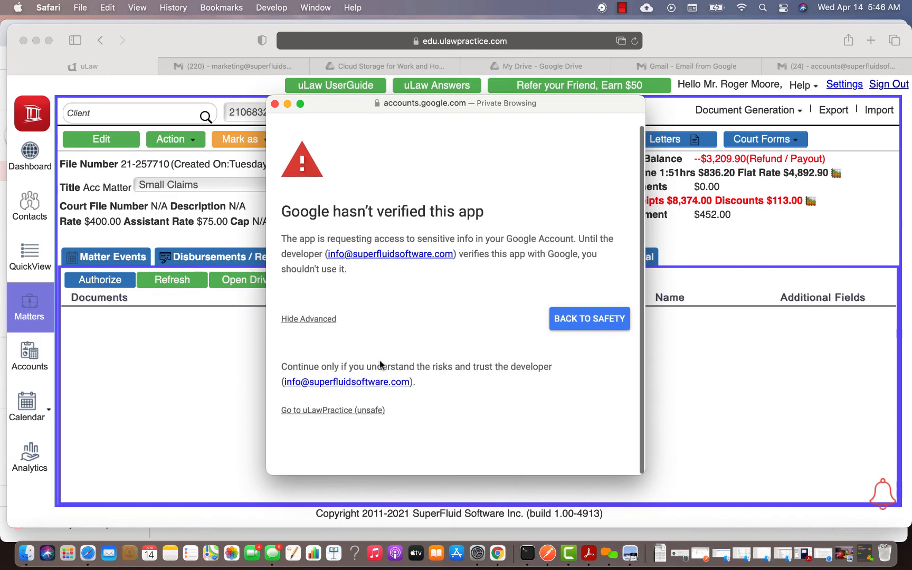
pyautogui.click(341, 411)
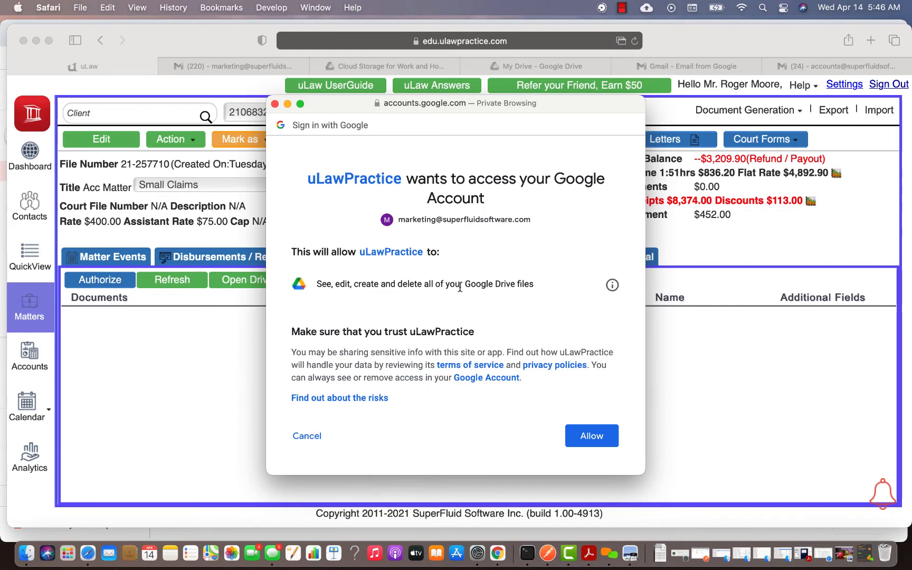
pyautogui.click(584, 442)
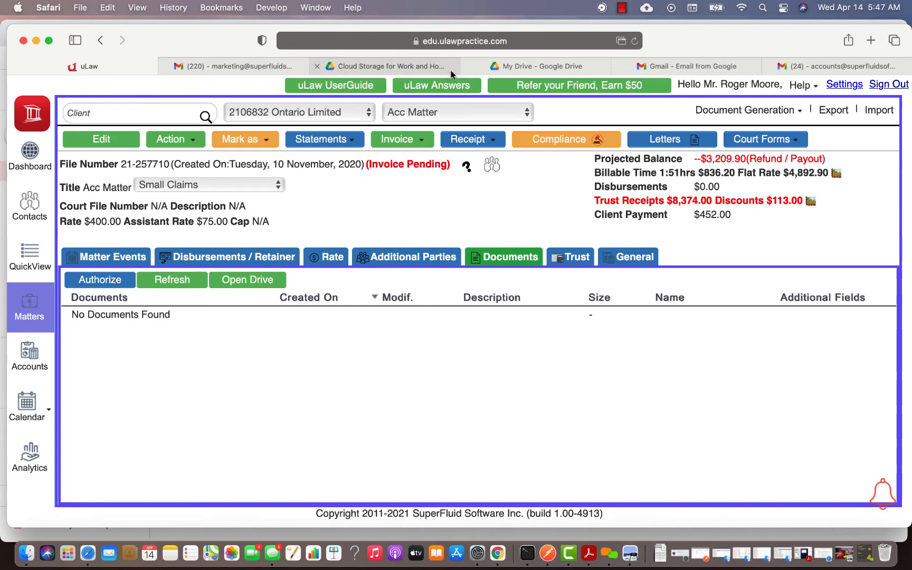
pyautogui.click(542, 68)
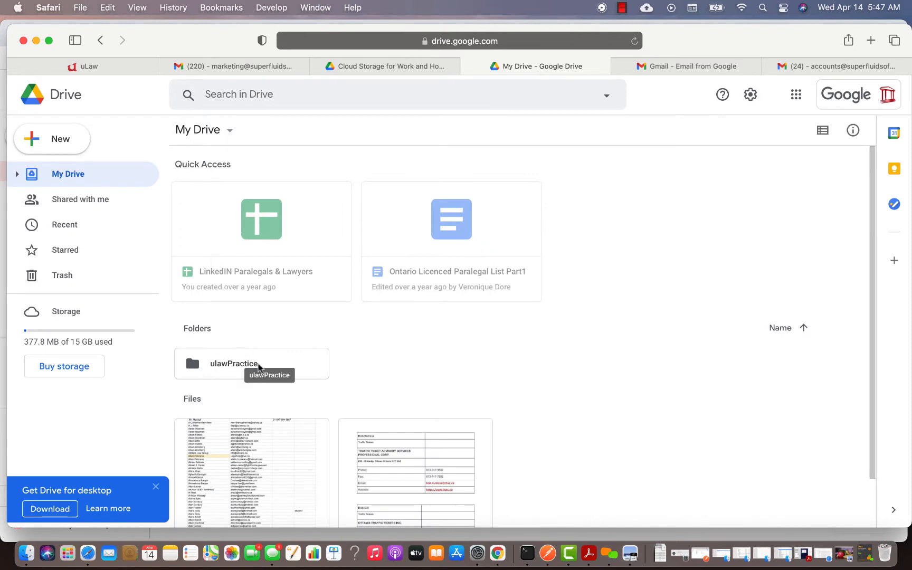
pyautogui.click(222, 371)
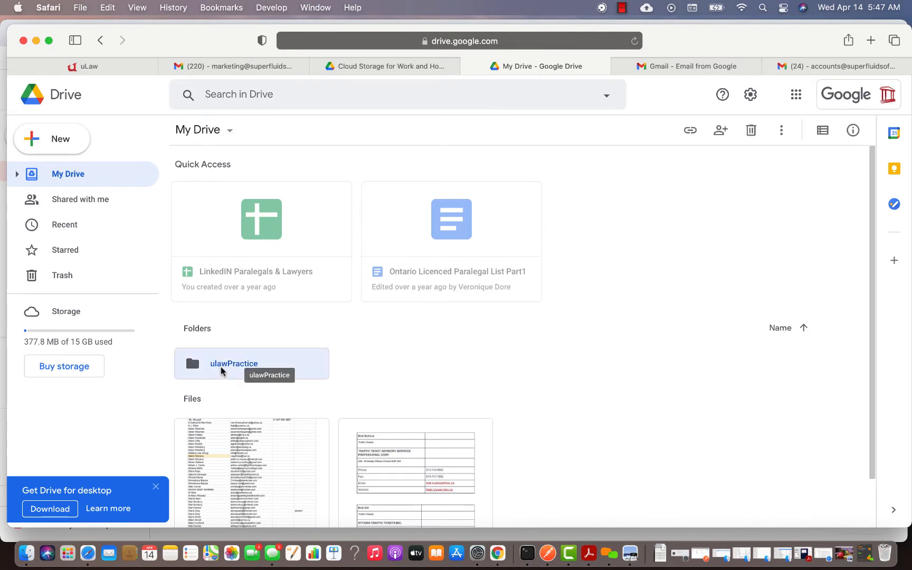
pyautogui.doubleClick(222, 371)
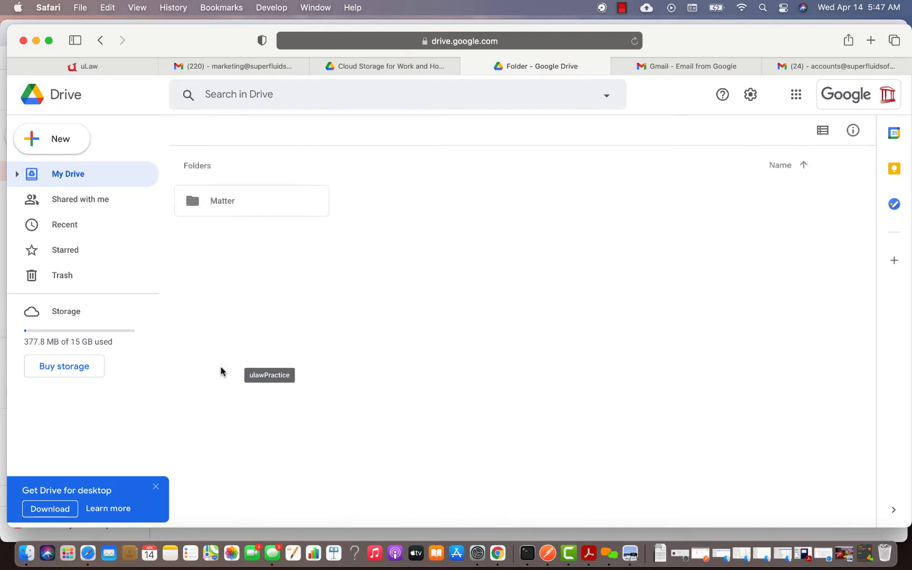
pyautogui.doubleClick(223, 202)
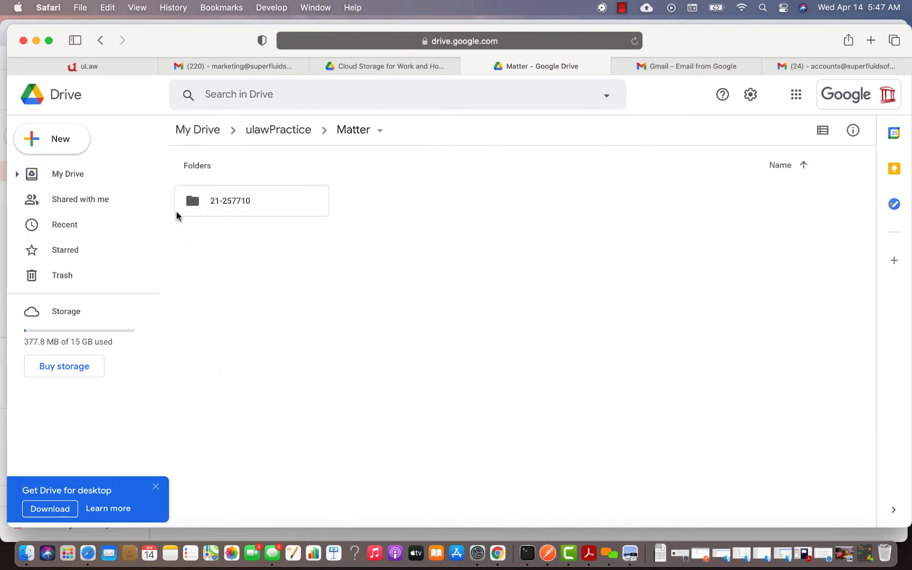
pyautogui.doubleClick(230, 208)
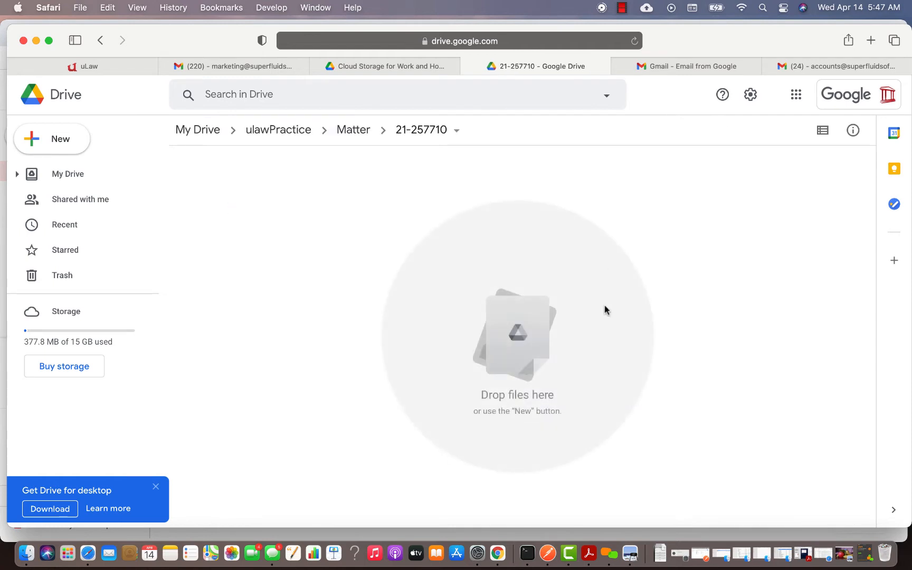
pyautogui.click(423, 131)
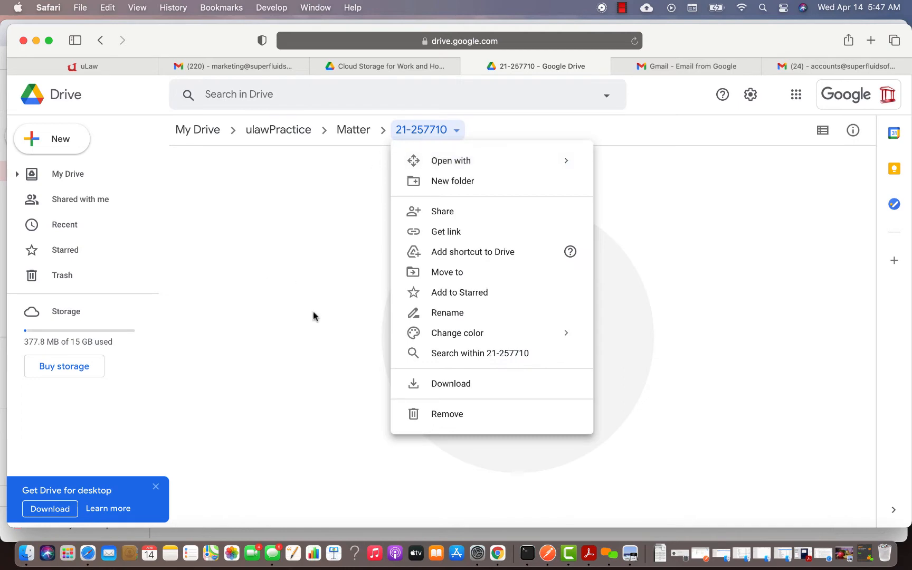
pyautogui.click(306, 322)
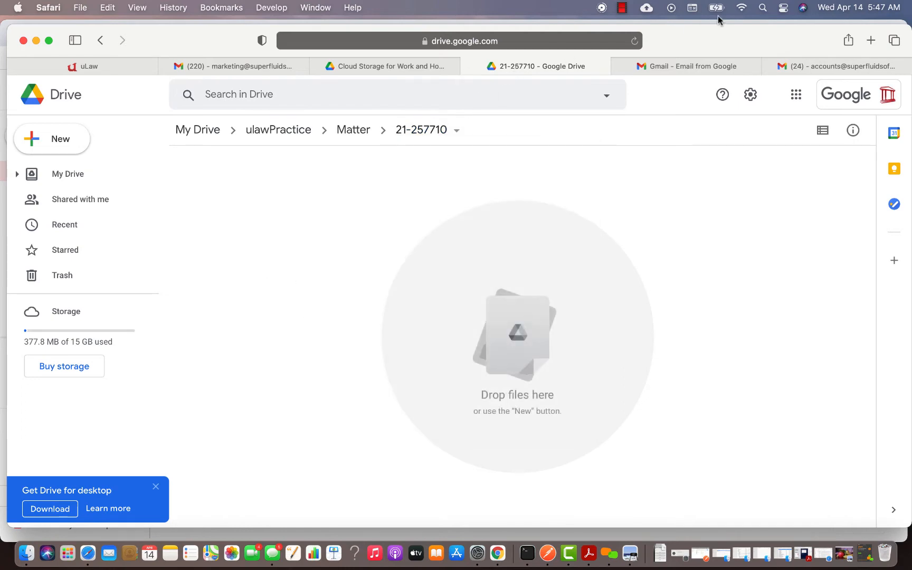
# Drag the 2021-04-09 10.48.07 AM desktop screenshot into the 21-257710 Drive folder
pyautogui.moveTo(708, 37); pyautogui.dragTo(666, 53)
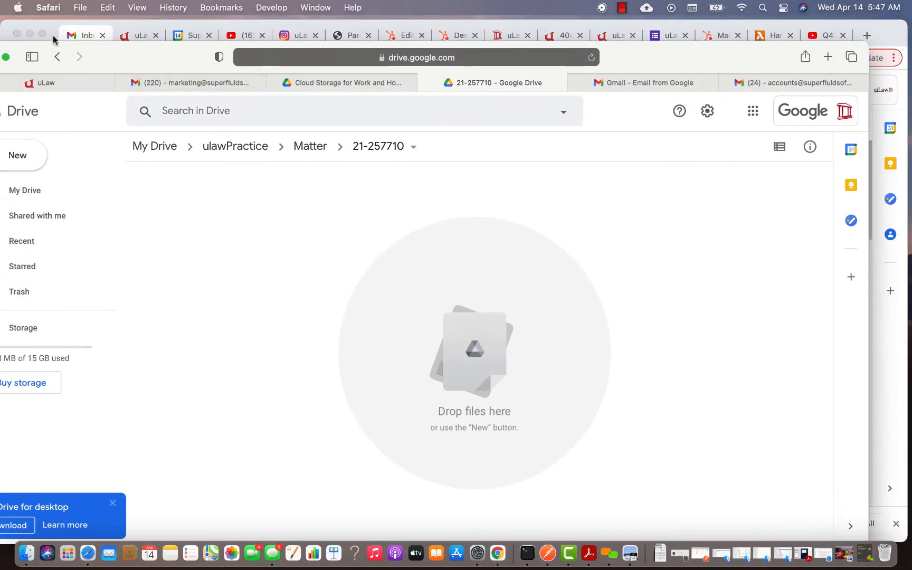
pyautogui.click(29, 34)
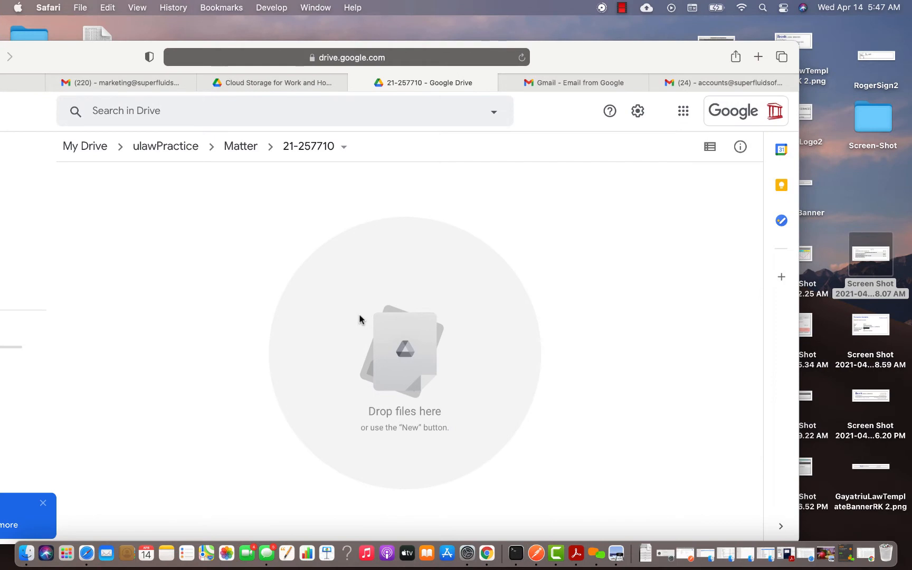
pyautogui.moveTo(875, 258); pyautogui.dragTo(391, 342)
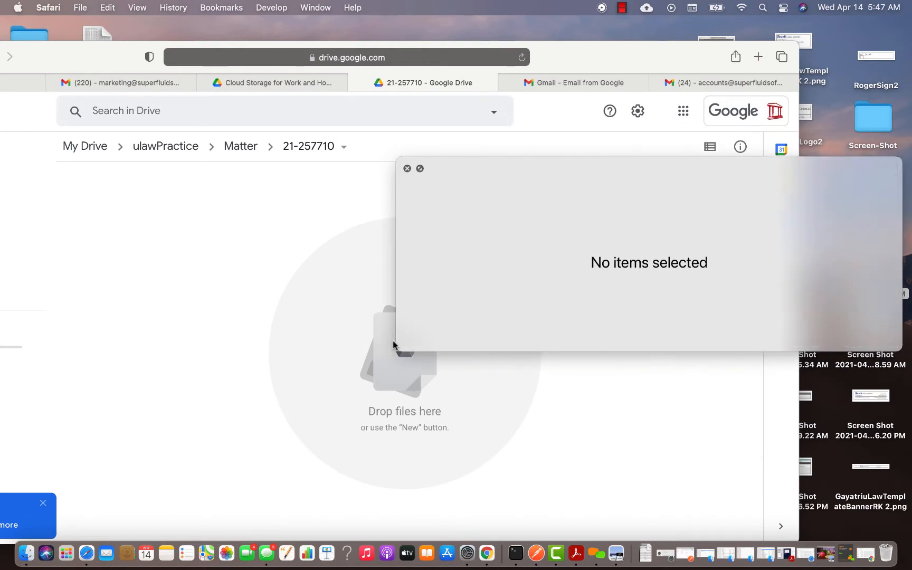
pyautogui.click(407, 168)
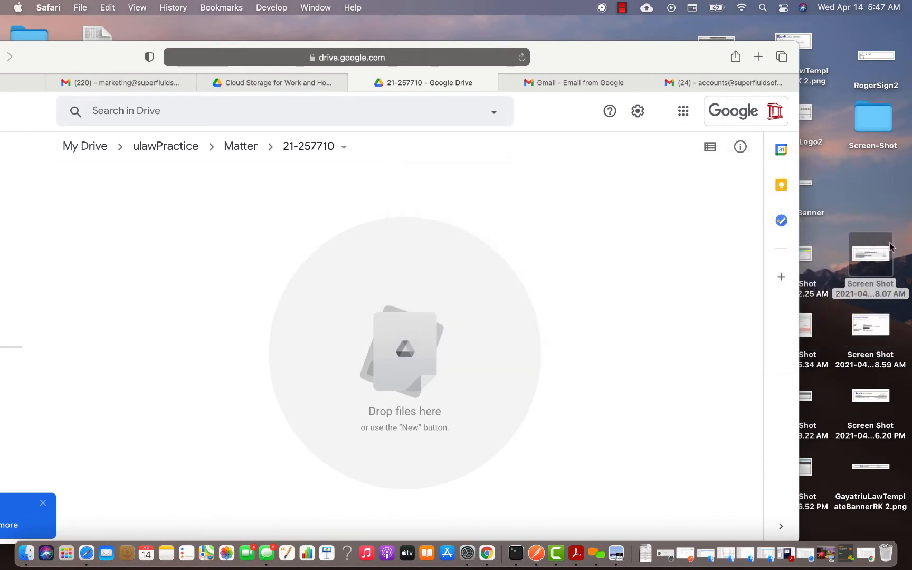
pyautogui.press('space')
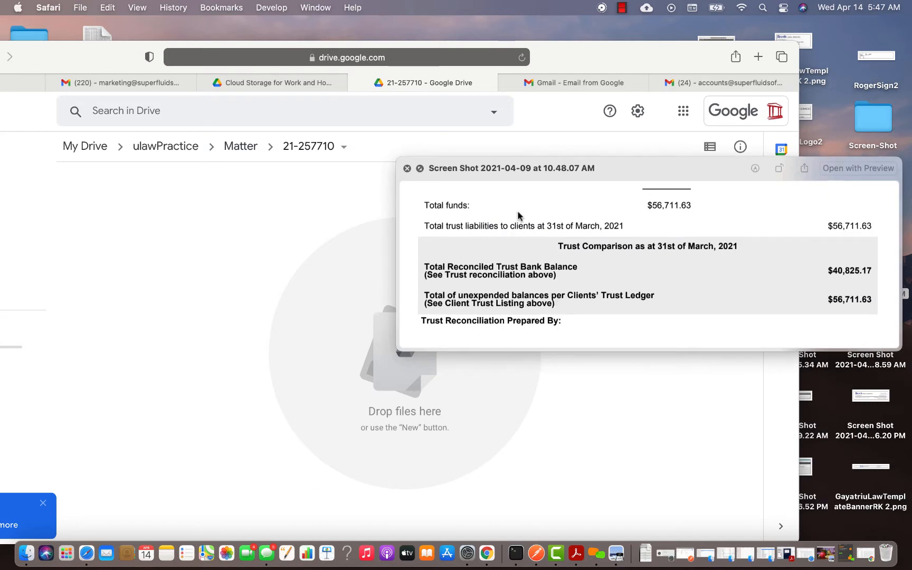
pyautogui.click(407, 169)
pyautogui.click(847, 269)
pyautogui.moveTo(864, 260); pyautogui.dragTo(285, 309)
pyautogui.moveTo(67, 47); pyautogui.dragTo(153, 30)
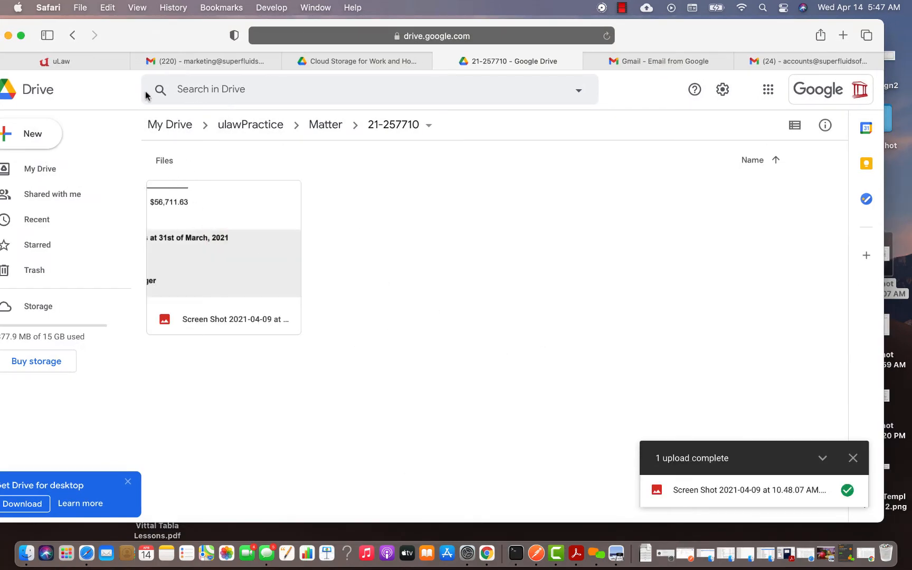
pyautogui.click(73, 62)
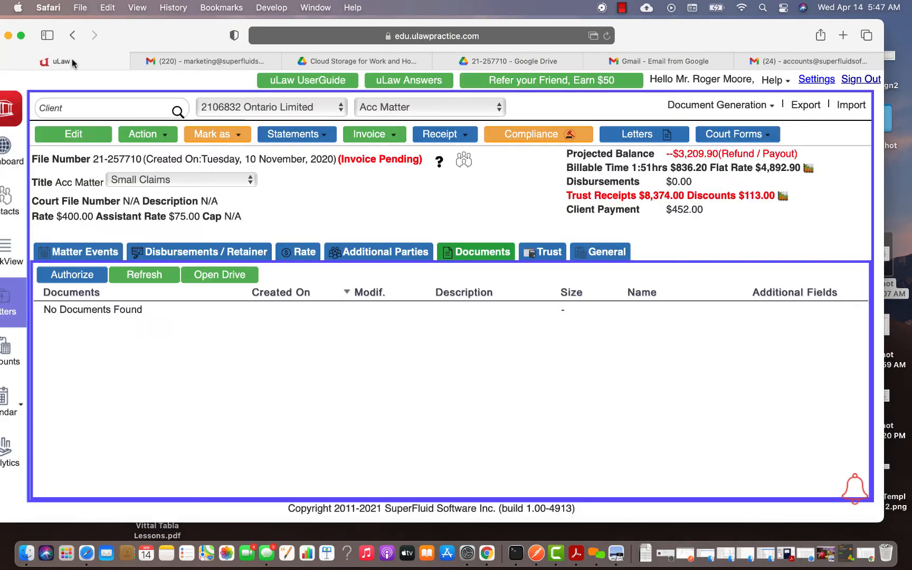
# Refresh the matter documents, then generate and download a retainer letter for the matter
pyautogui.click(147, 280)
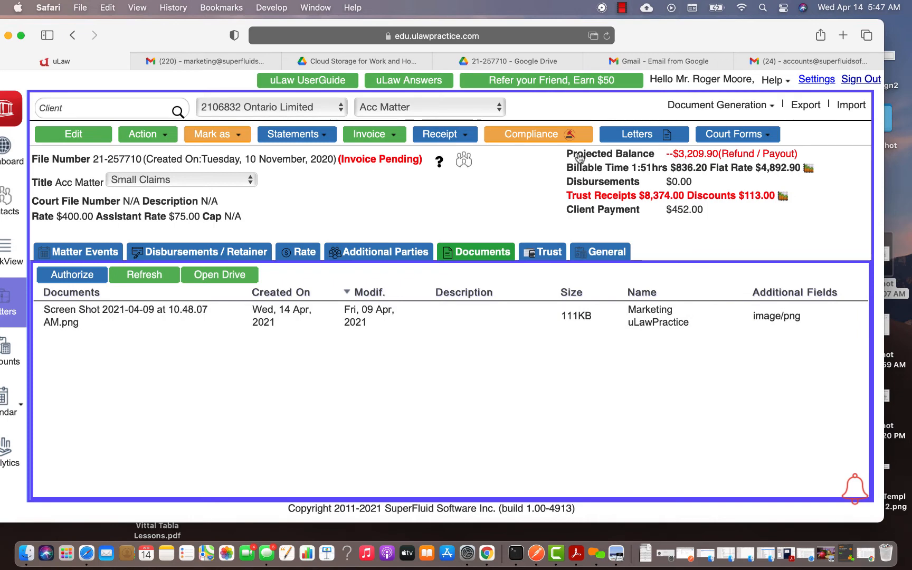
pyautogui.click(707, 106)
pyautogui.scroll(-1, 706, 169)
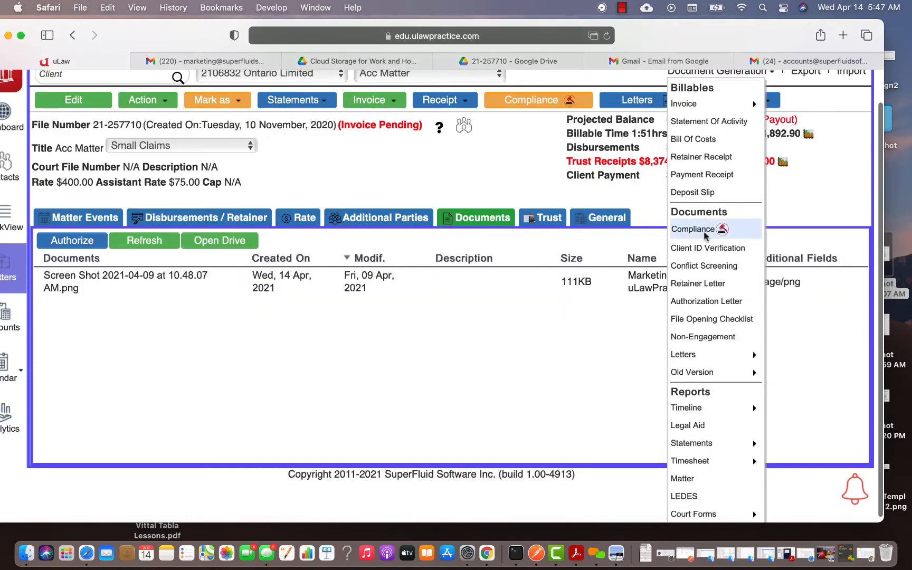
pyautogui.click(702, 284)
pyautogui.click(462, 333)
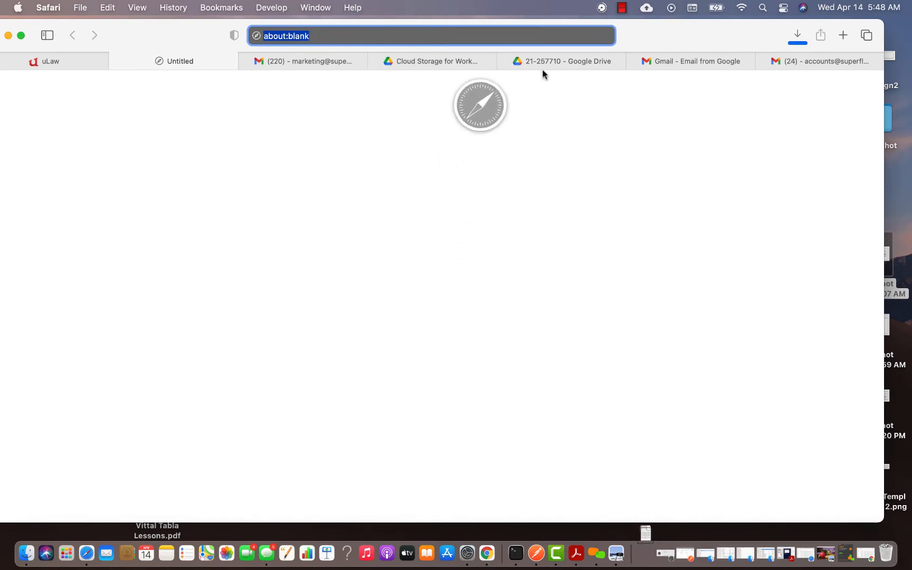
# Upload 21-257710_retainerLetter-2.pdf from Downloads into the 21-257710 Drive folder
pyautogui.click(563, 62)
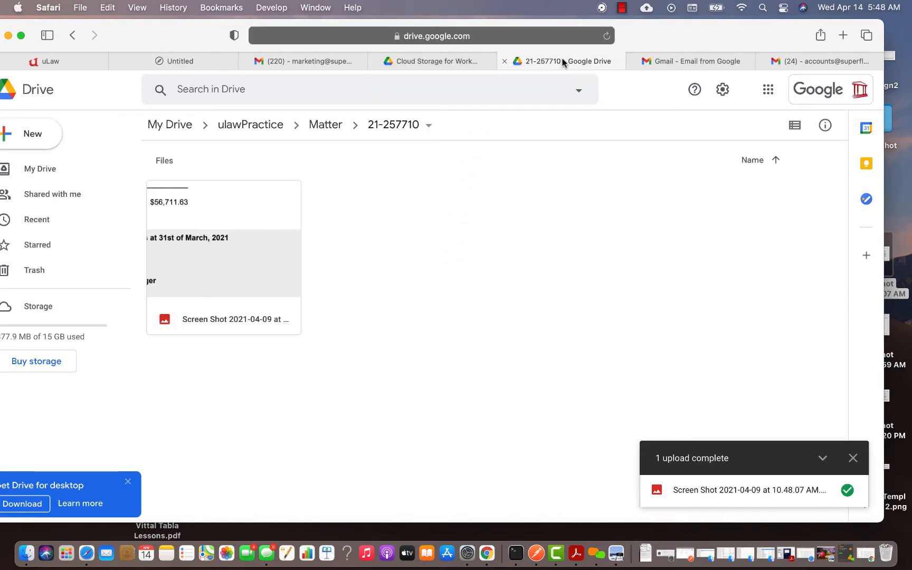
pyautogui.click(650, 544)
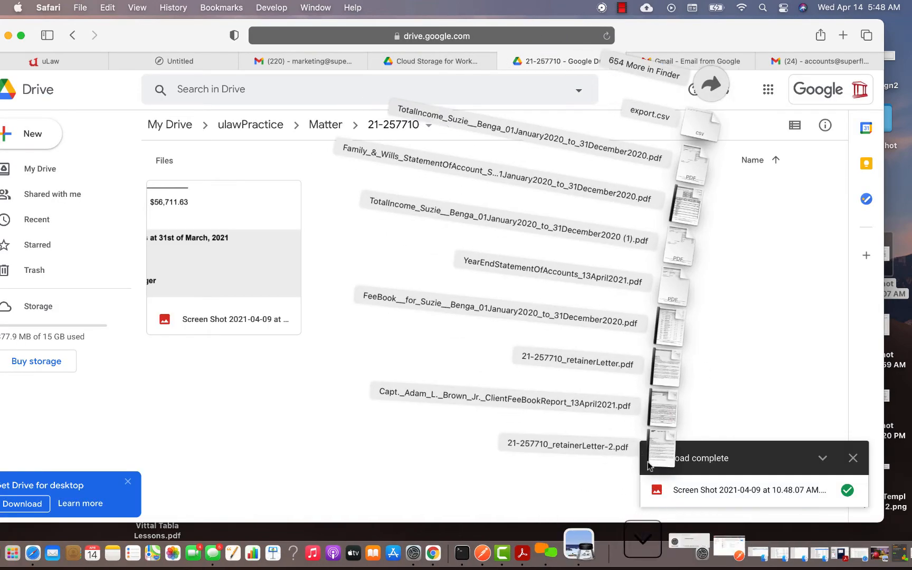
pyautogui.moveTo(688, 453); pyautogui.dragTo(405, 227)
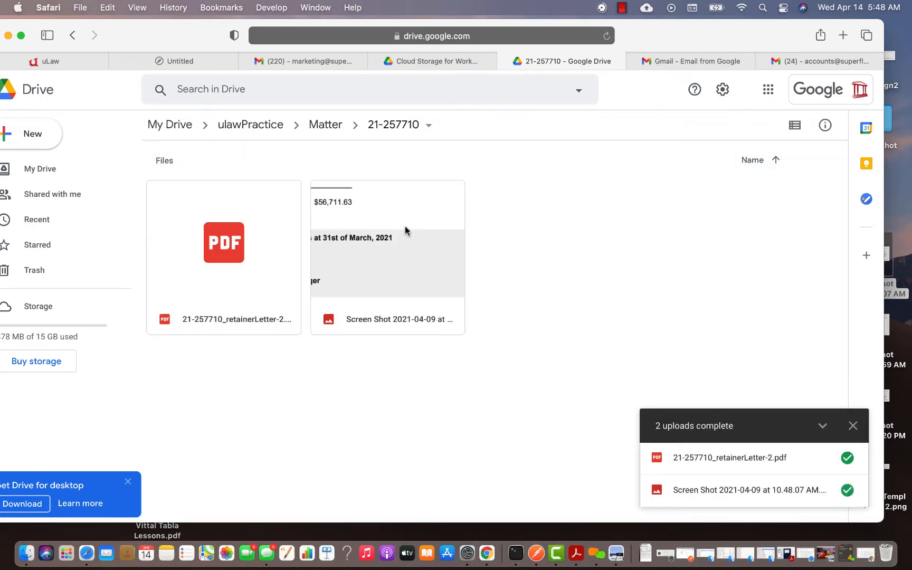
pyautogui.click(57, 59)
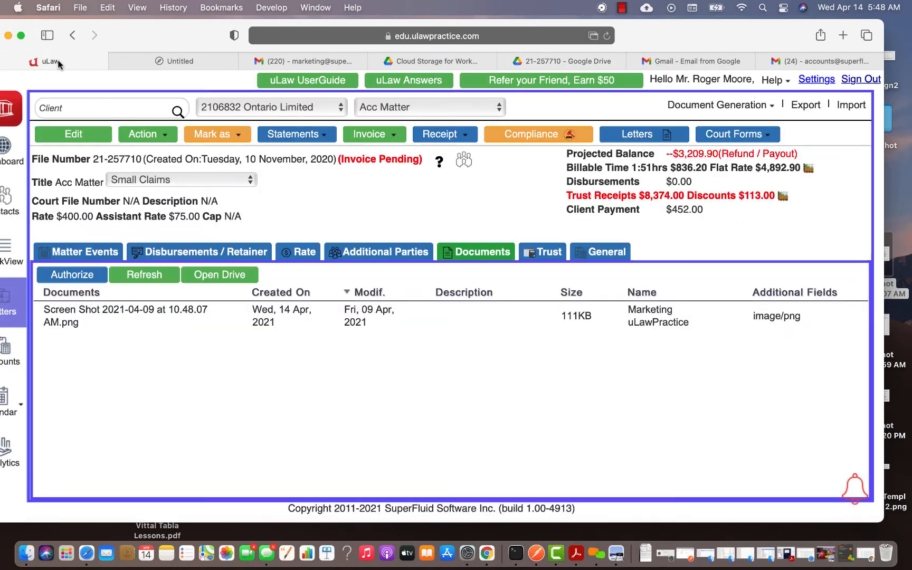
# Refresh the documents to list the 45KB retainer letter, then go up to Drive's Matter folder
pyautogui.click(162, 280)
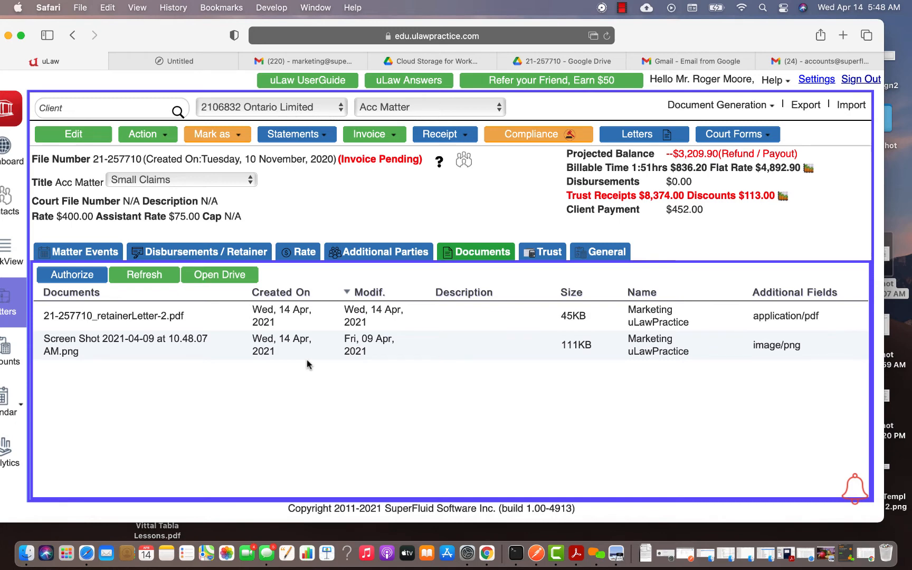
pyautogui.click(274, 107)
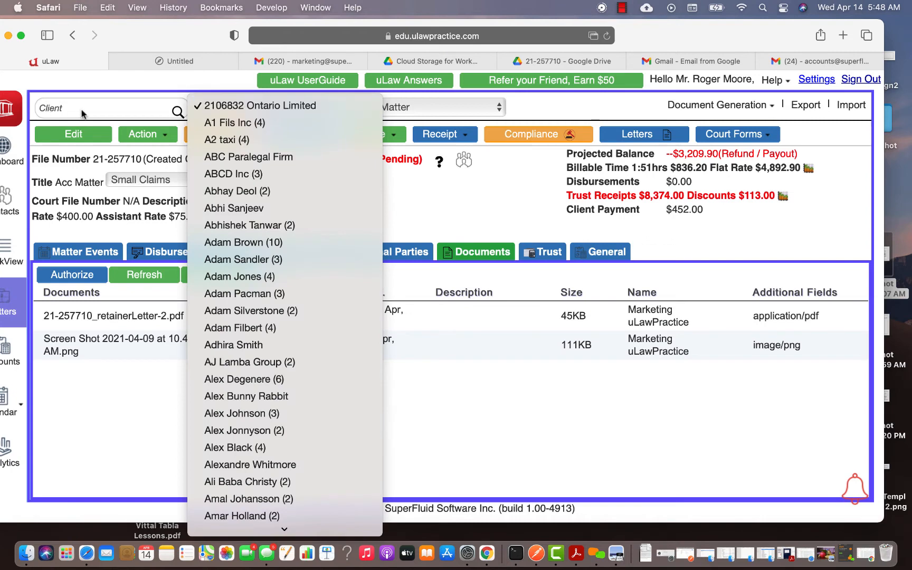
pyautogui.click(273, 108)
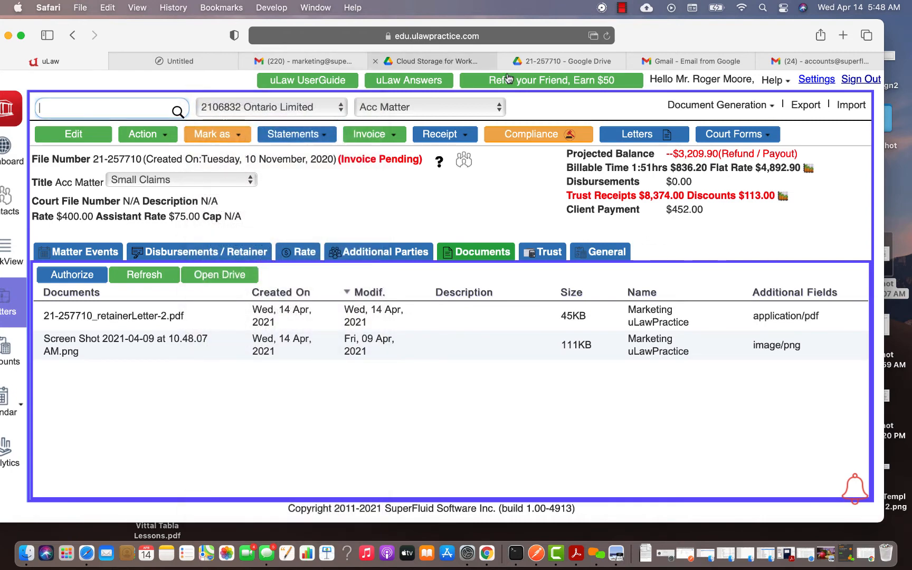
pyautogui.click(538, 62)
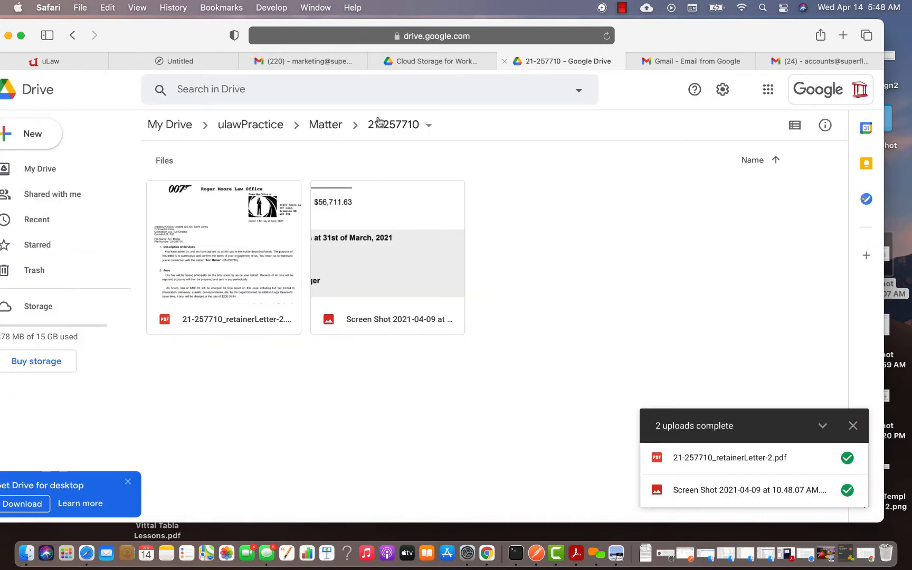
pyautogui.click(325, 126)
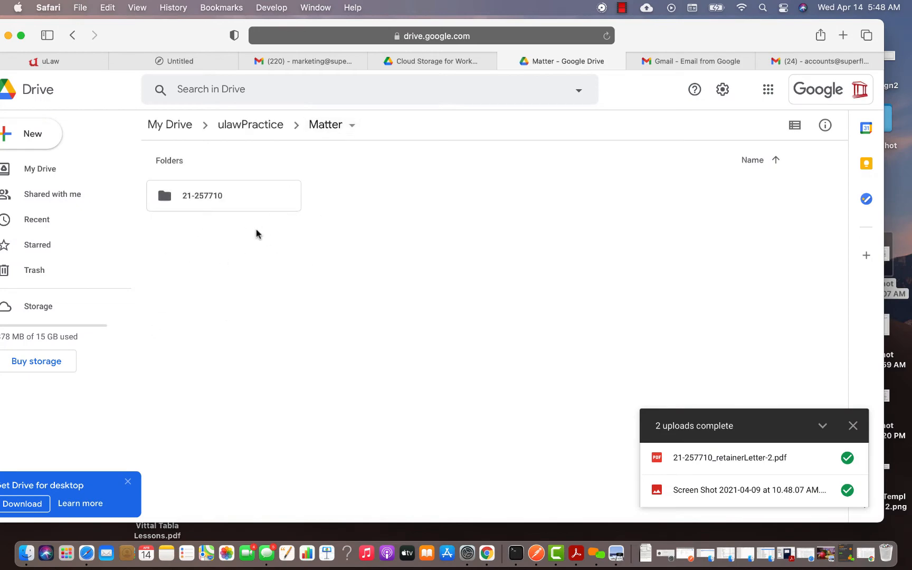
# Open another client's matter via the Client search, refresh its empty documents list, and return to Drive
pyautogui.click(82, 60)
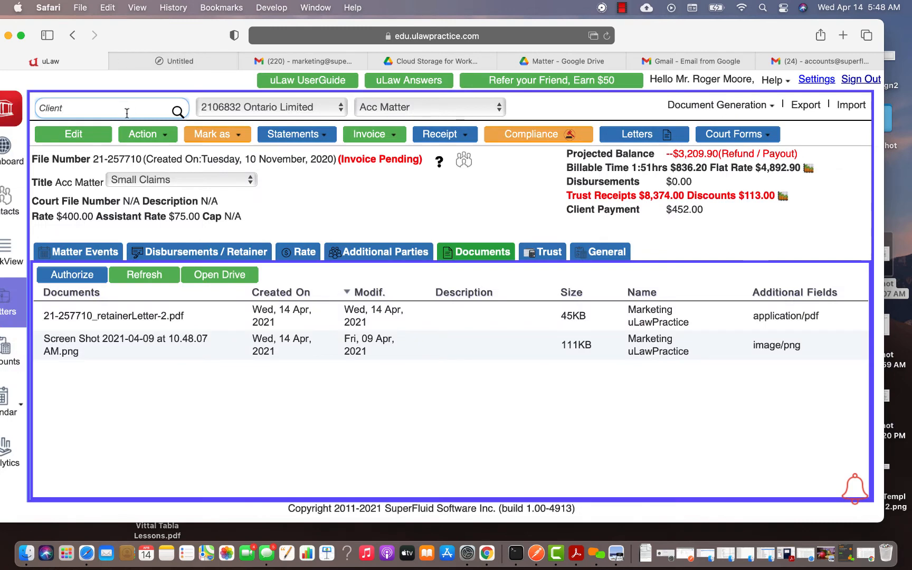
pyautogui.write('adam')
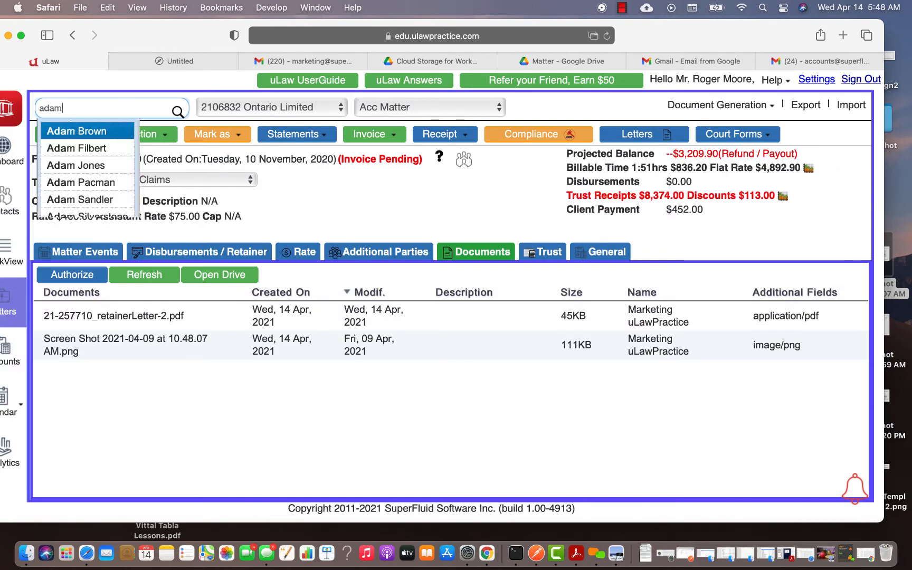
pyautogui.click(98, 131)
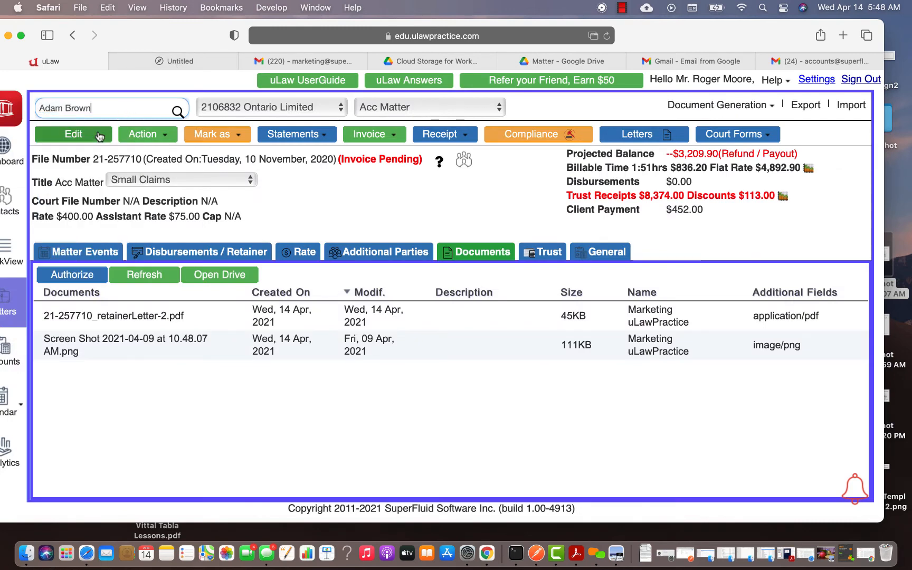
pyautogui.click(140, 276)
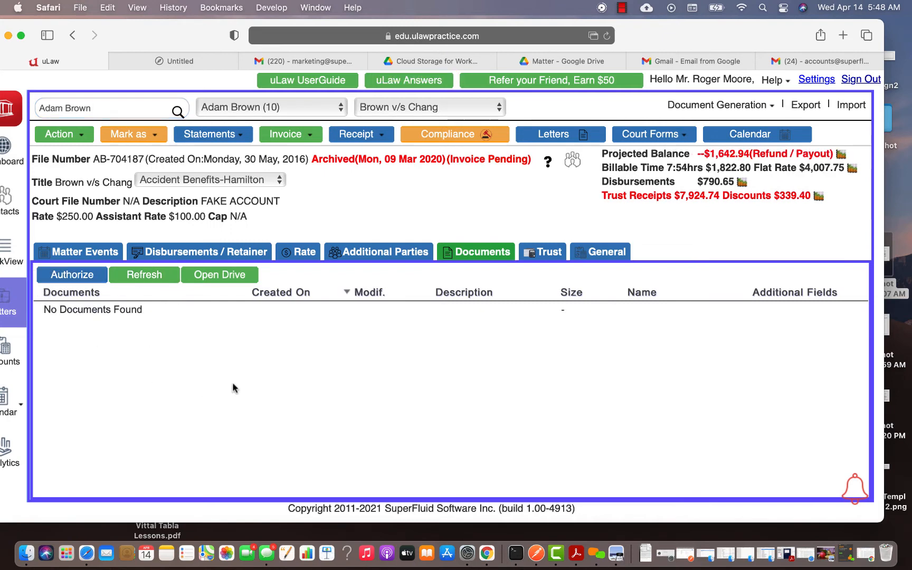
pyautogui.click(583, 59)
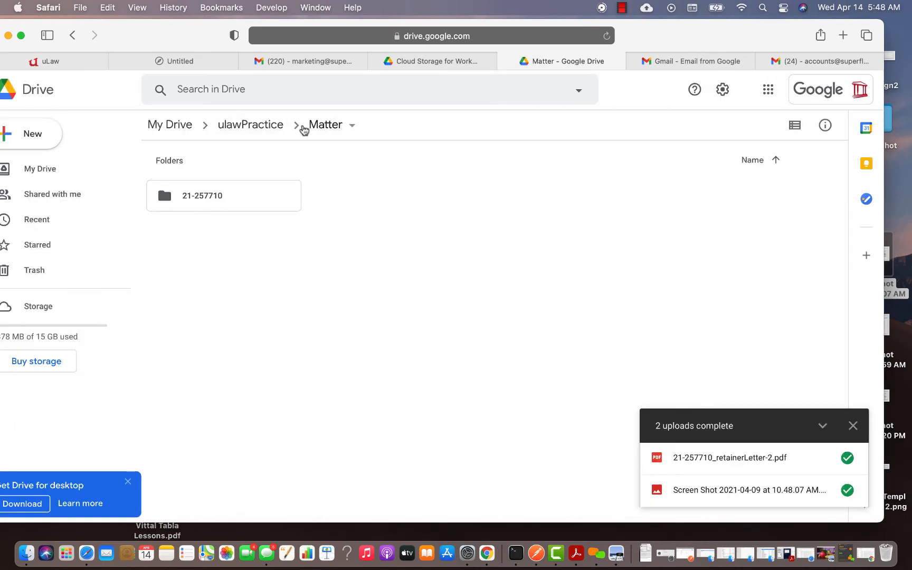
# Open the new AB-704187 folder under ulawPractice › Matter in Google Drive
pyautogui.click(316, 125)
pyautogui.click(269, 126)
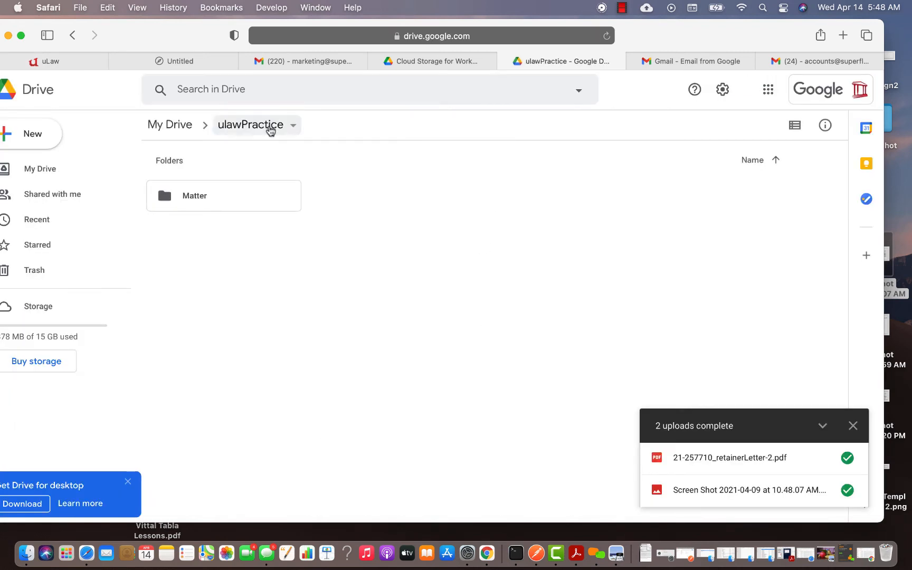
pyautogui.click(230, 195)
pyautogui.doubleClick(230, 195)
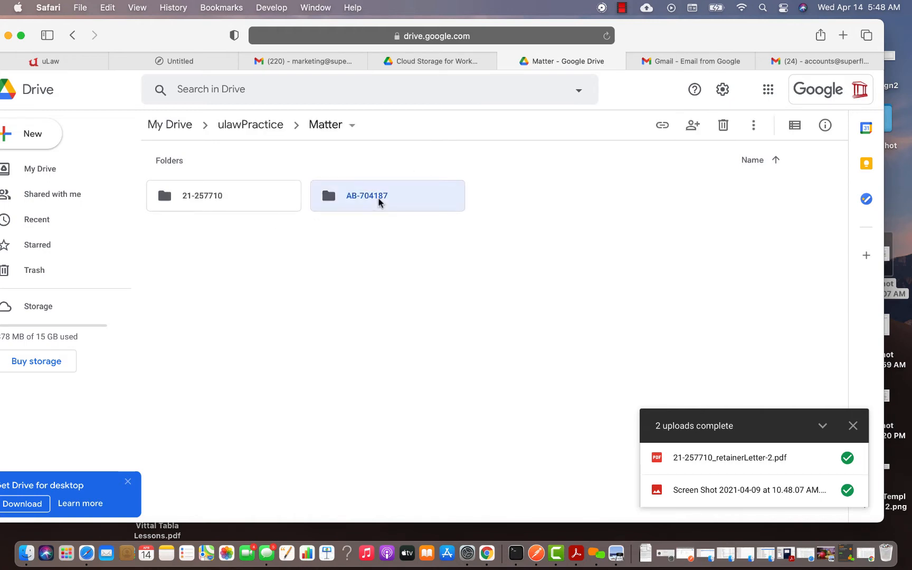
pyautogui.doubleClick(379, 203)
# Upload the 2021-04-09 11.18.59 AM screenshot into AB-704187 and close the Untitled tab
pyautogui.moveTo(725, 43); pyautogui.dragTo(660, 41)
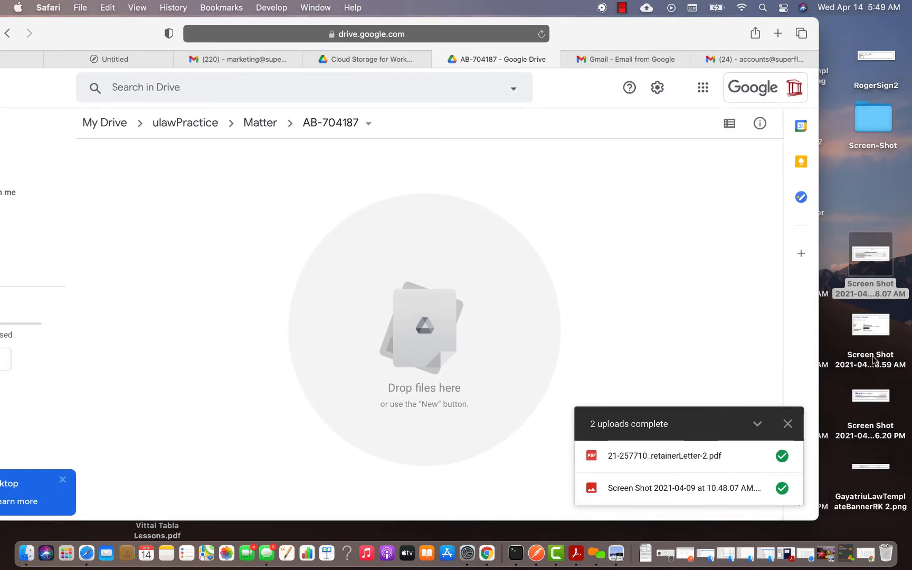
pyautogui.moveTo(868, 330); pyautogui.dragTo(260, 263)
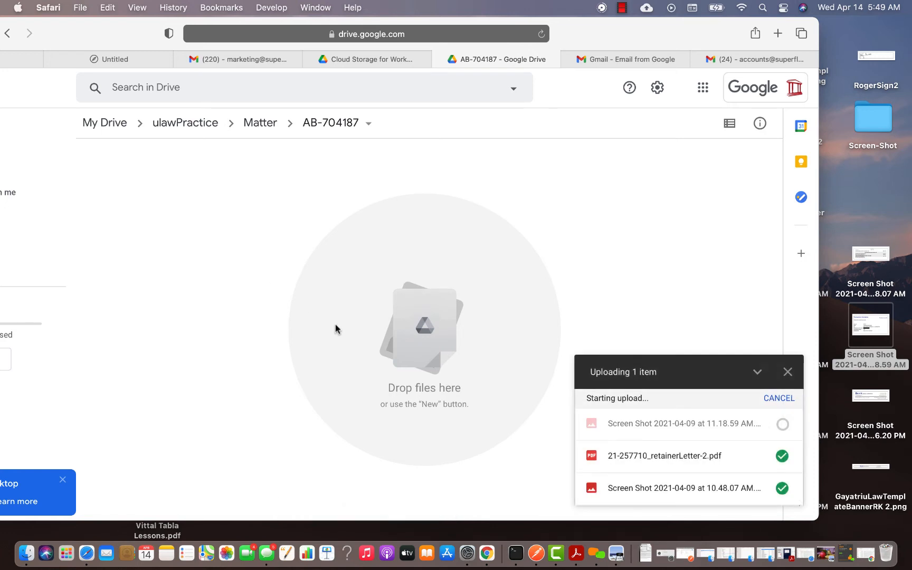
pyautogui.moveTo(67, 46); pyautogui.dragTo(121, 45)
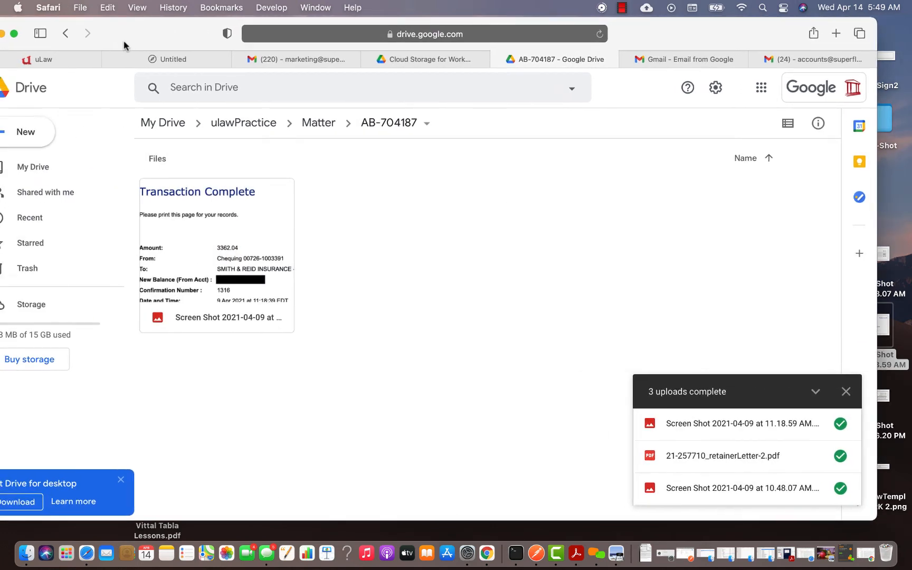
pyautogui.click(107, 58)
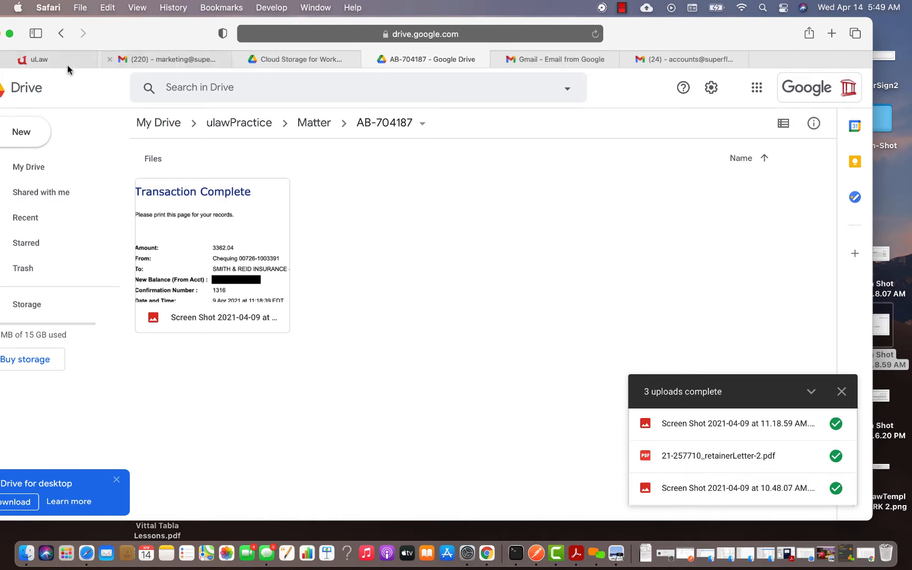
pyautogui.click(67, 62)
# Refresh the matter documents to show the 72KB 11.18.59 AM screenshot, then return to AB-704187 in Drive
pyautogui.click(138, 273)
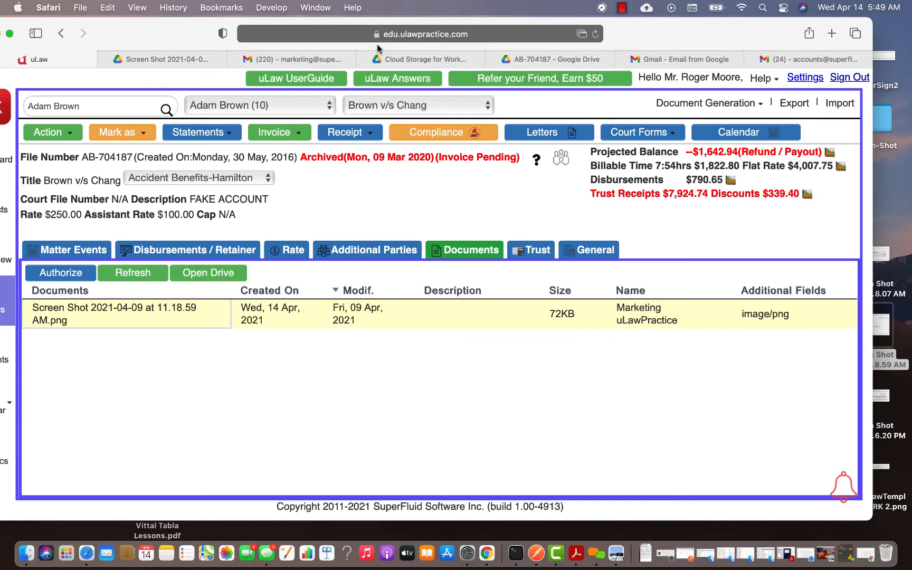
pyautogui.click(465, 61)
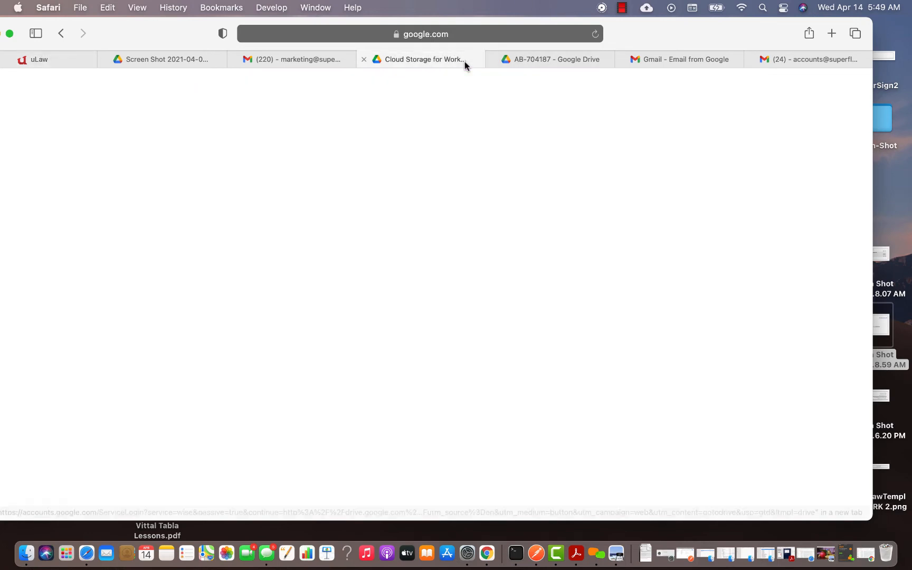
pyautogui.click(570, 62)
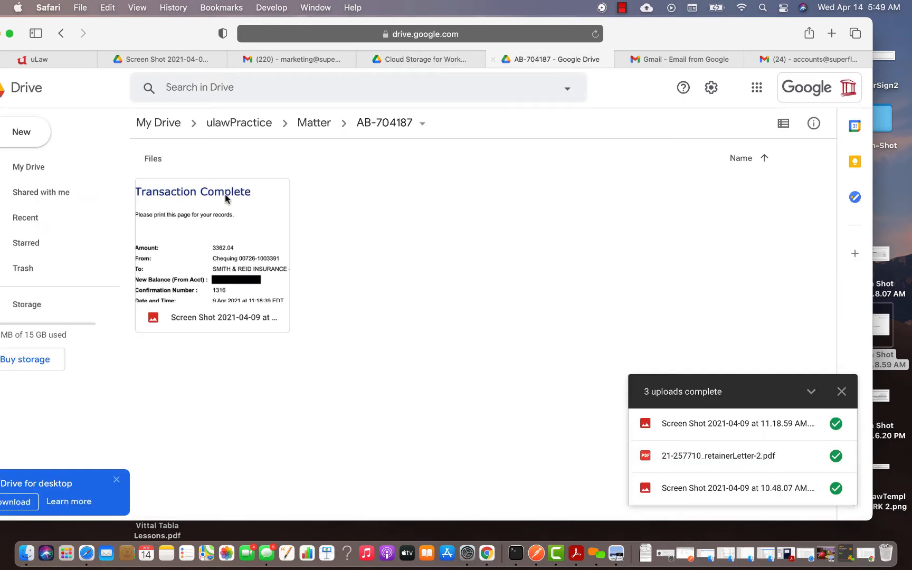
# View the Drive Matter folder holding 21-257710 and AB-704187, then open uLaw's Accounts section
pyautogui.click(241, 125)
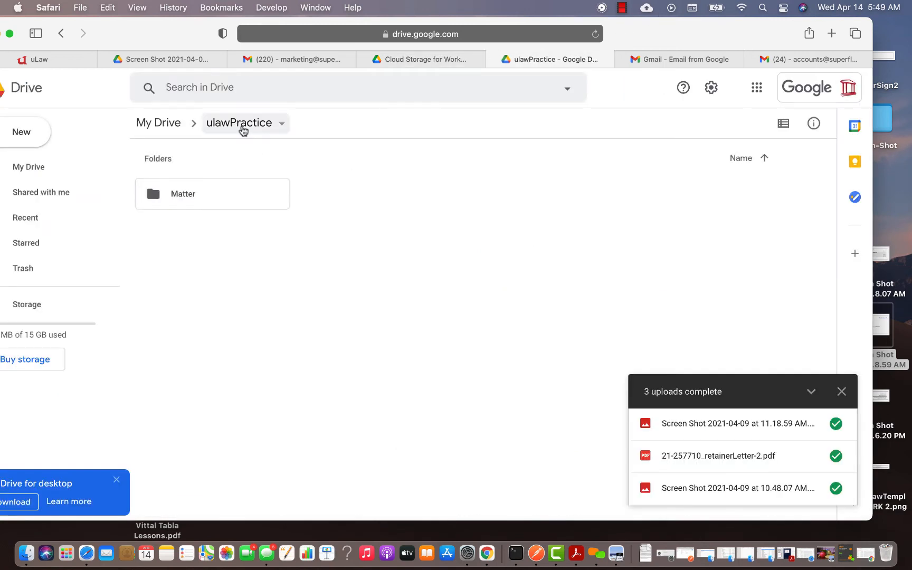
pyautogui.doubleClick(211, 201)
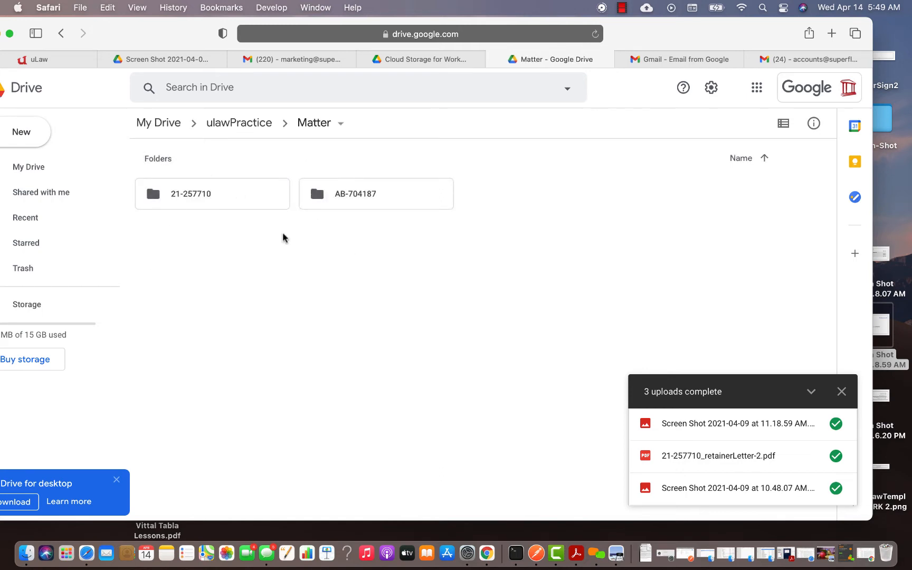
pyautogui.click(74, 62)
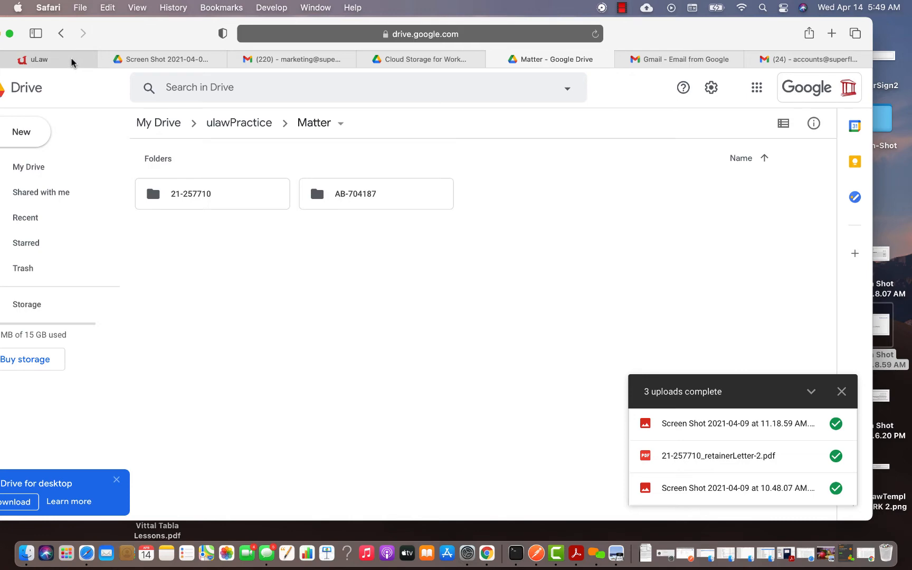
pyautogui.moveTo(161, 35); pyautogui.dragTo(193, 35)
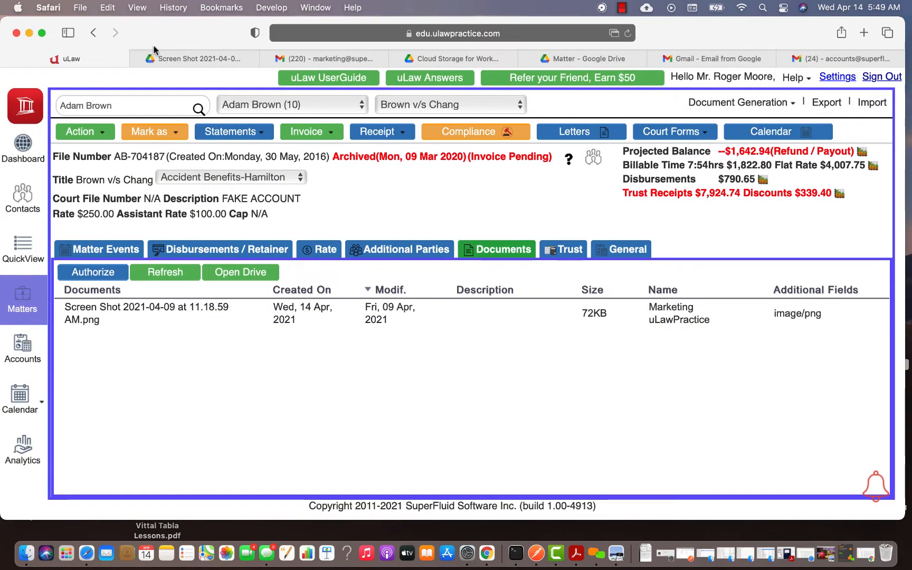
pyautogui.click(23, 359)
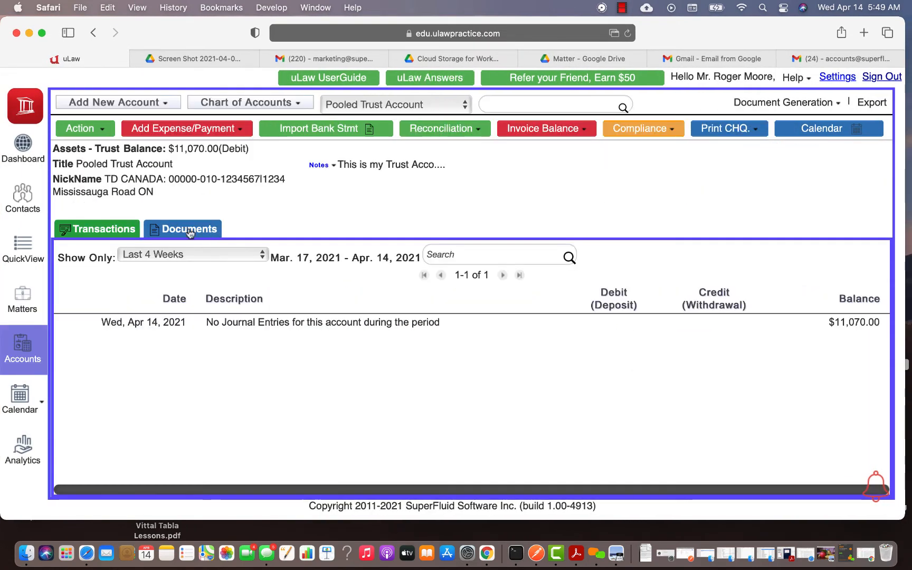
# Confirm the Pooled Trust Account's Documents shows No Documents Found, then return to Drive's Matter folder
pyautogui.click(189, 229)
pyautogui.click(173, 252)
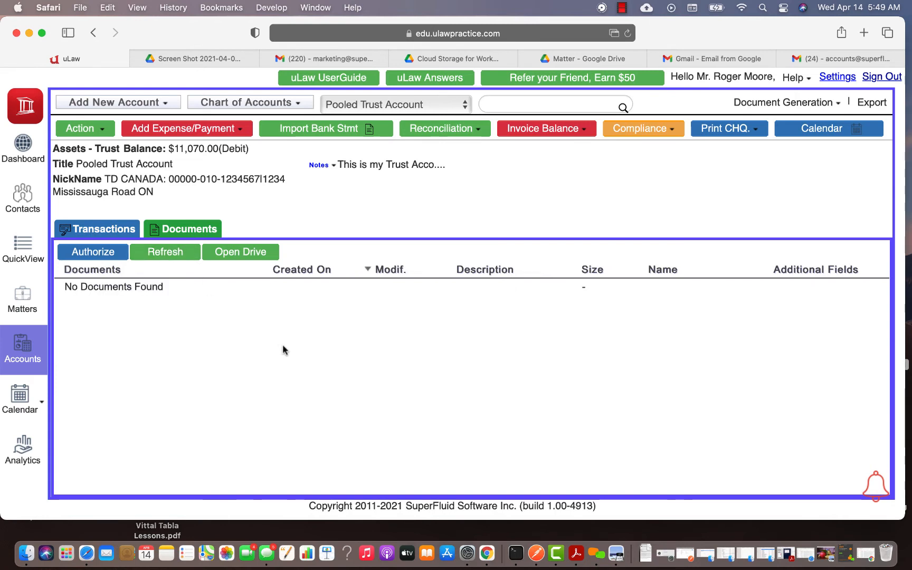
pyautogui.click(568, 61)
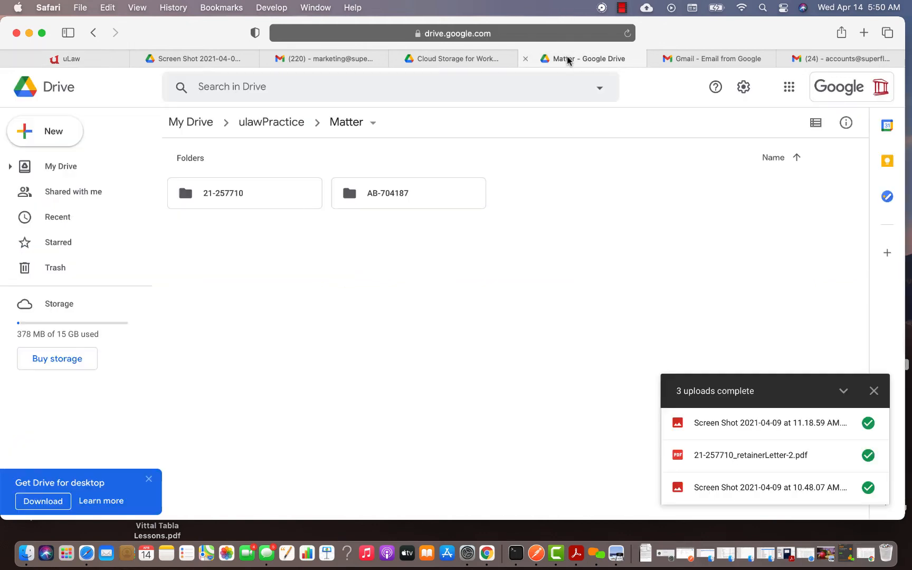
# Browse to the empty ulawPractice › Accounts › 2021 › Apr folder in Drive, then return to the uLaw trust account
pyautogui.click(266, 128)
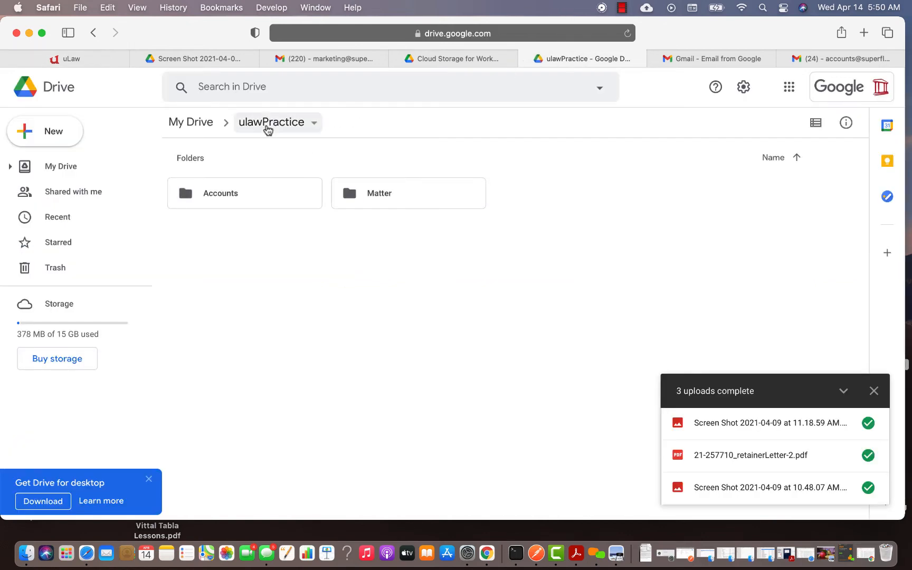
pyautogui.doubleClick(228, 202)
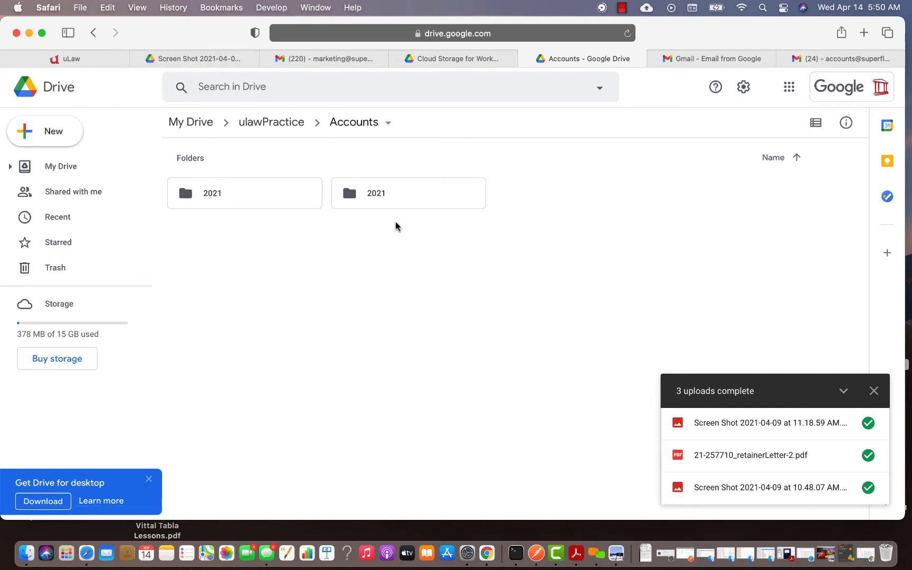
pyautogui.doubleClick(282, 197)
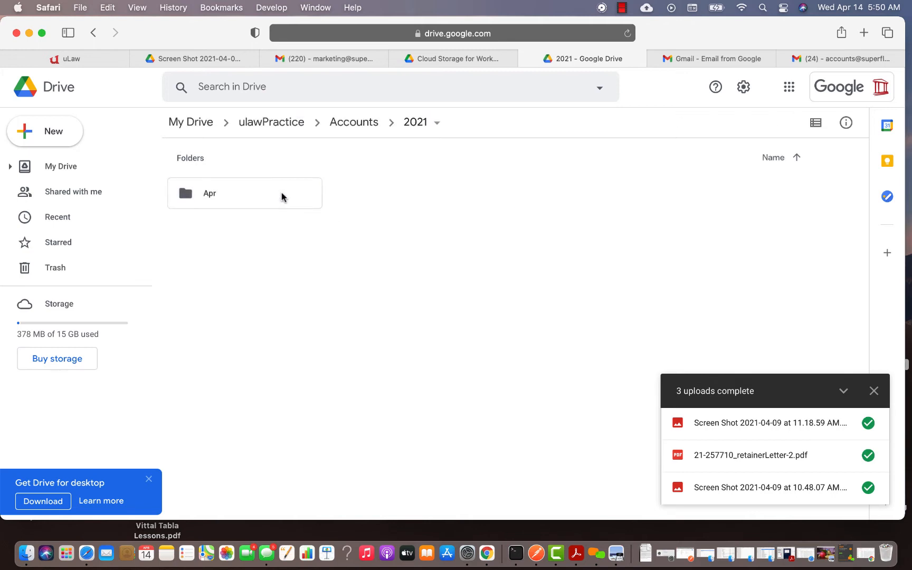
pyautogui.doubleClick(233, 196)
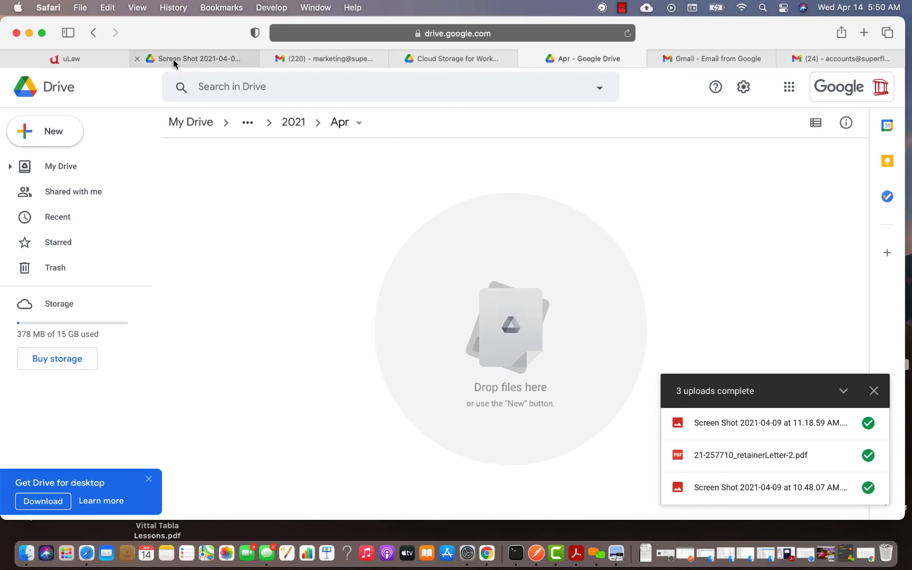
pyautogui.click(66, 58)
pyautogui.click(648, 129)
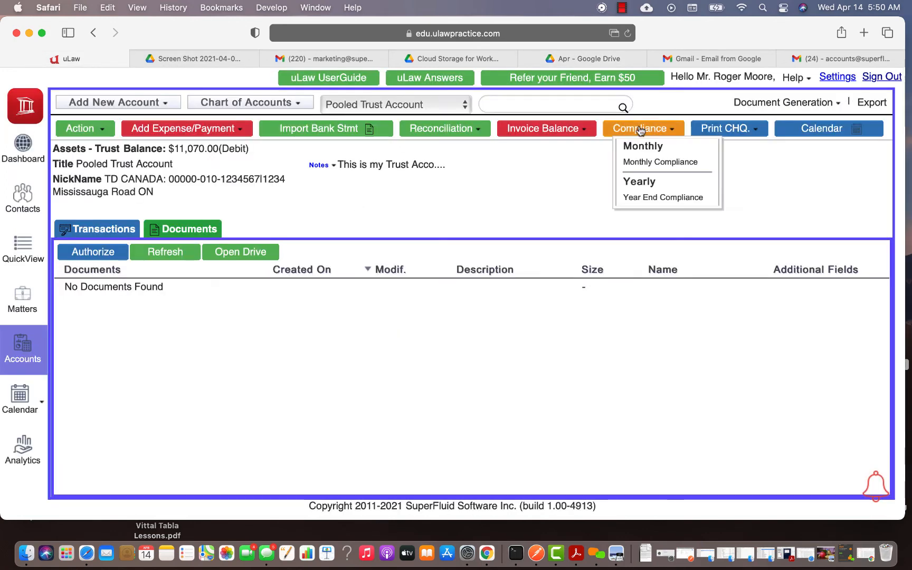
# Download the monthly April 2021 Fee Book from Monthly Compliance as an Acrobat PDF
pyautogui.click(644, 160)
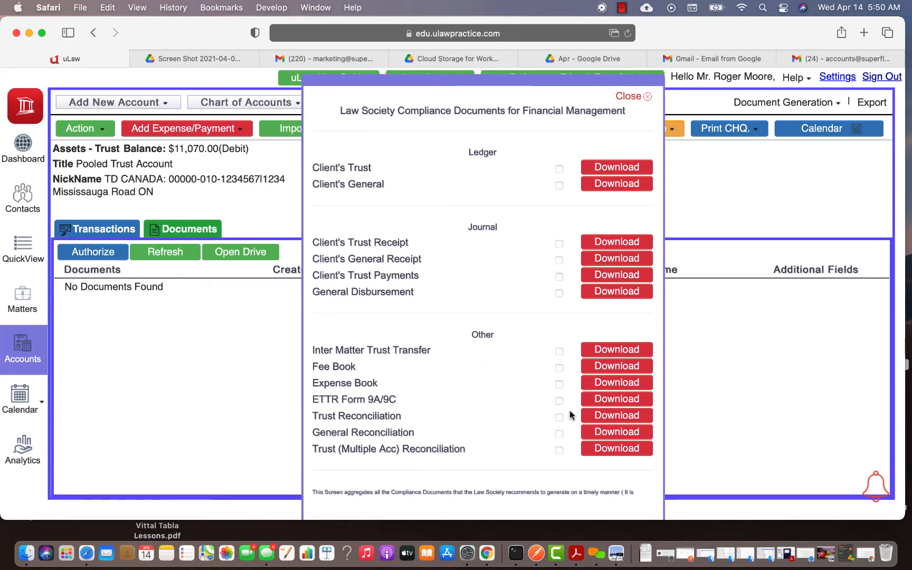
pyautogui.click(619, 369)
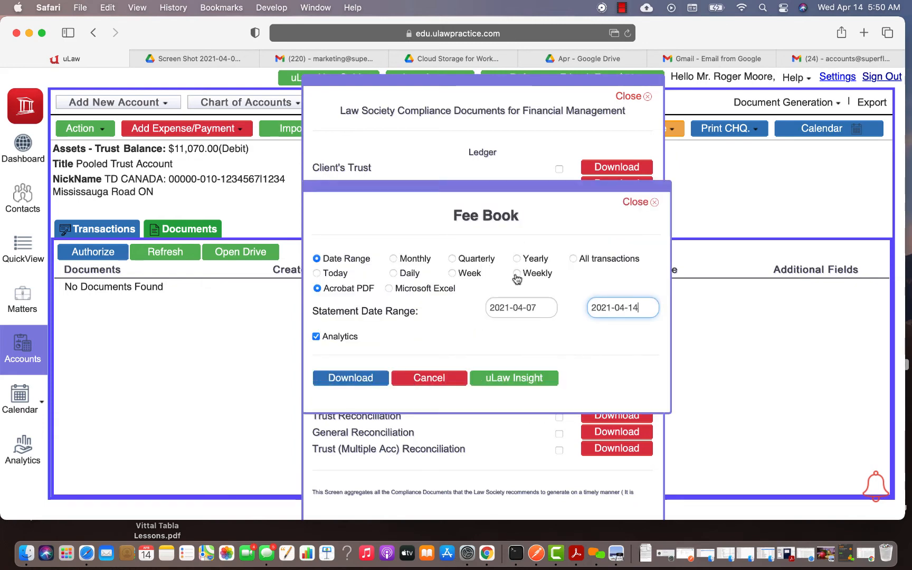
pyautogui.click(393, 259)
pyautogui.click(350, 378)
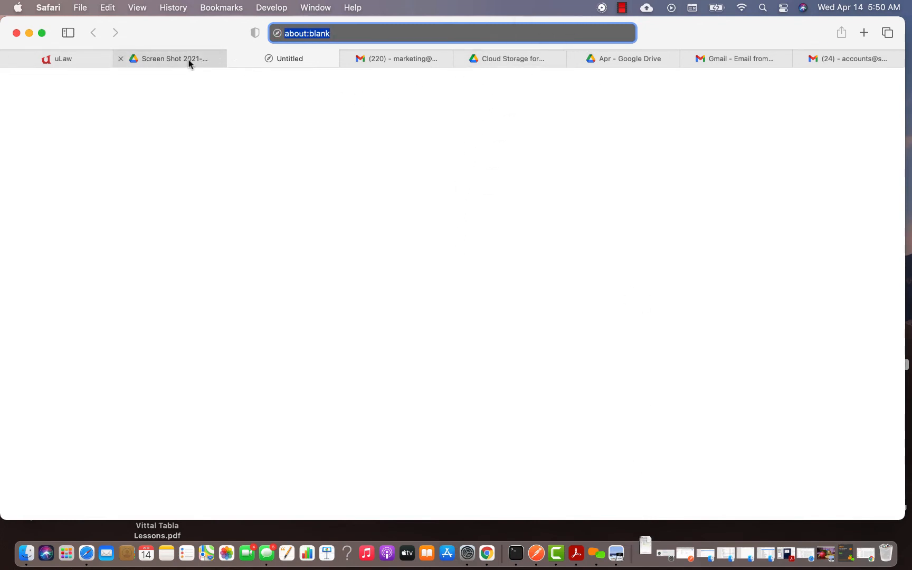
# Upload the Fee Book PDF into Drive's Apr folder and refresh the uLaw trust documents list
pyautogui.click(631, 64)
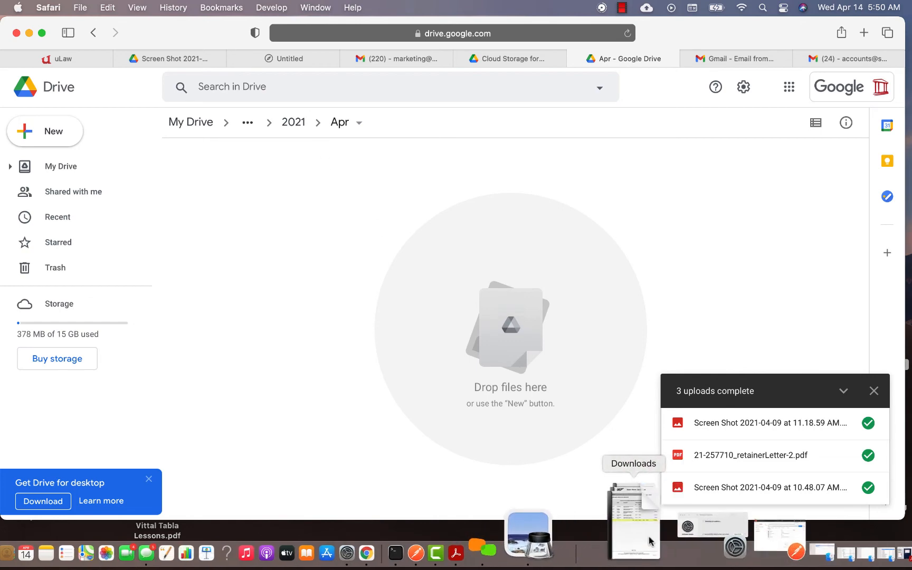
pyautogui.click(645, 553)
pyautogui.moveTo(677, 463); pyautogui.dragTo(323, 249)
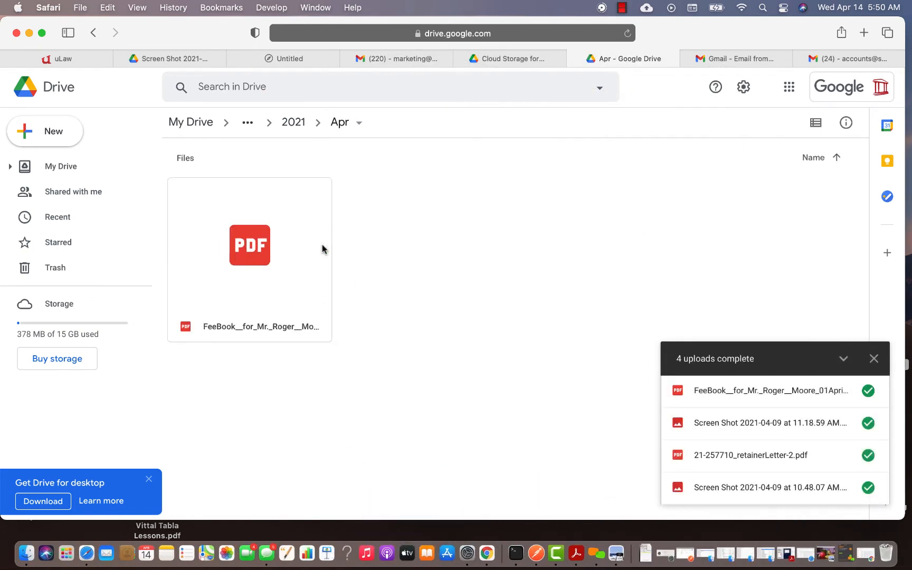
pyautogui.click(85, 57)
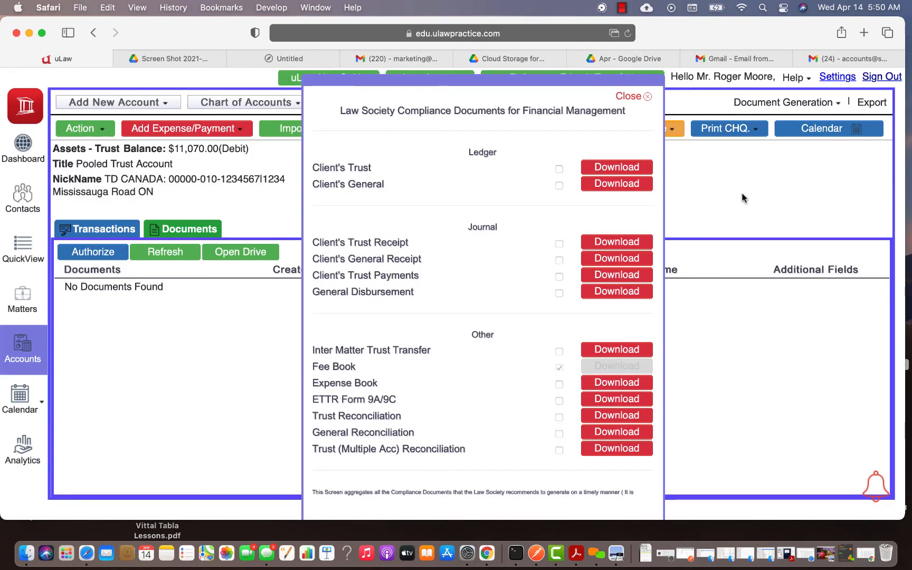
pyautogui.click(627, 96)
pyautogui.click(153, 247)
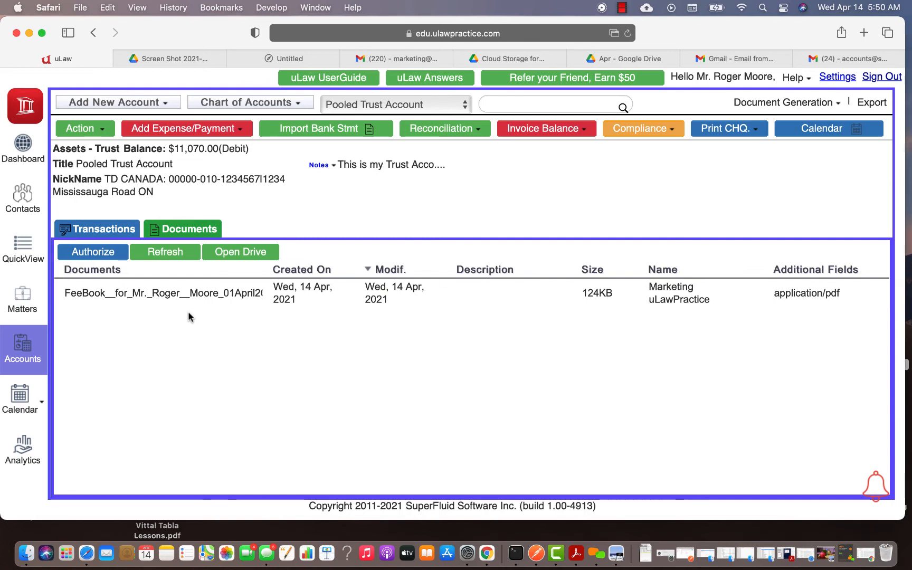
# Upload the Fee Book PDF into the second Accounts › 2021 › Apr folder too
pyautogui.click(628, 58)
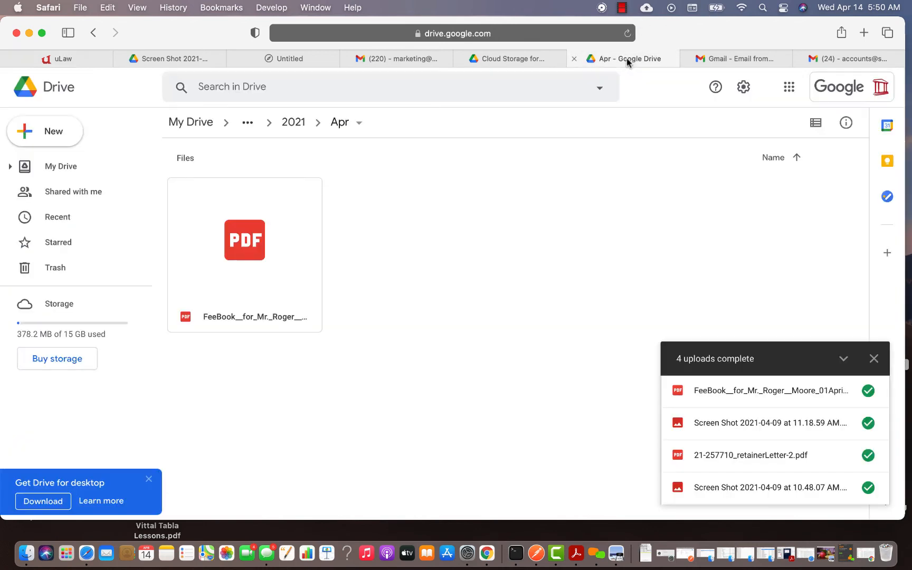
pyautogui.click(247, 123)
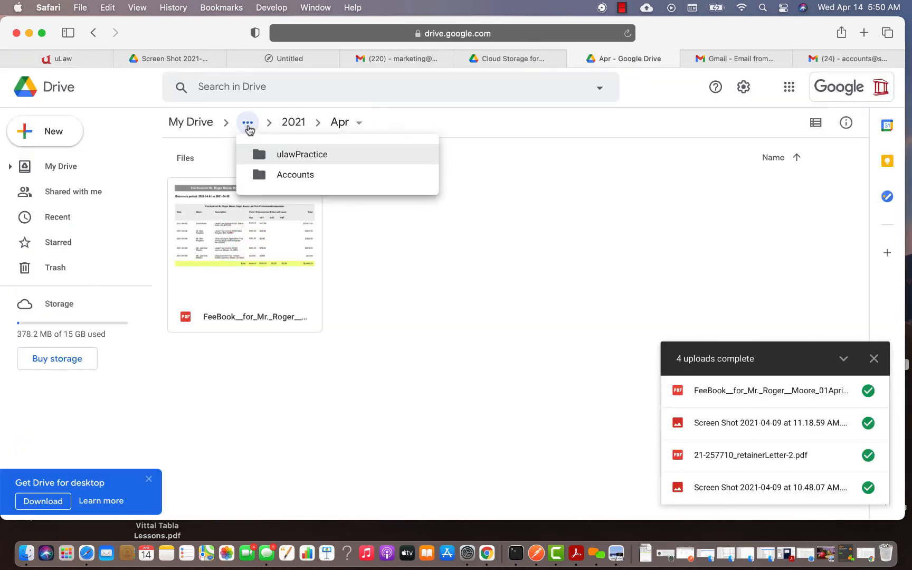
pyautogui.click(298, 161)
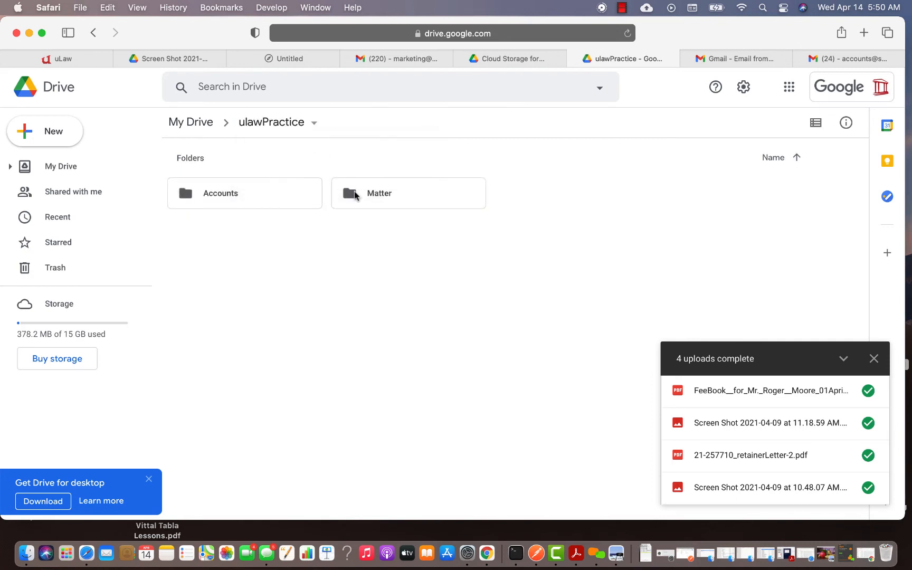
pyautogui.doubleClick(279, 193)
pyautogui.click(376, 196)
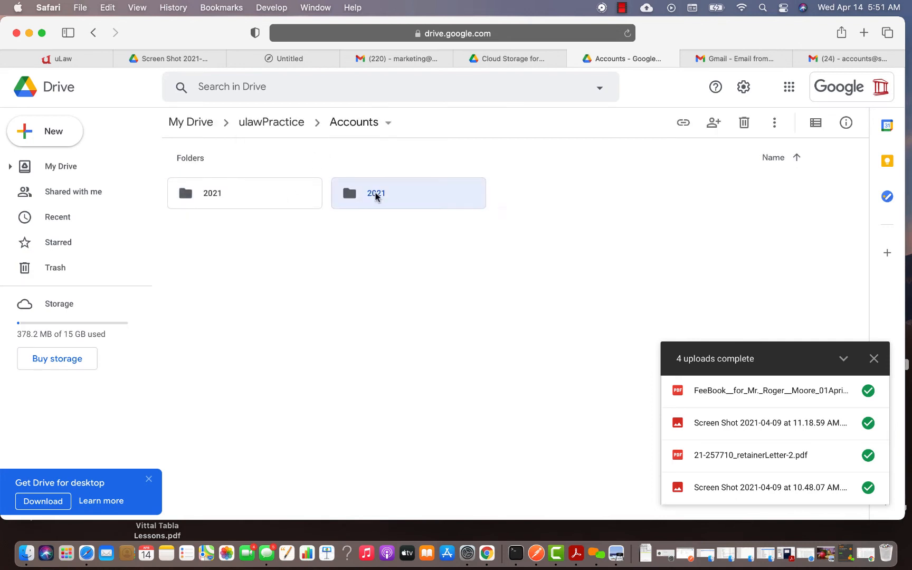
pyautogui.doubleClick(376, 196)
pyautogui.doubleClick(283, 190)
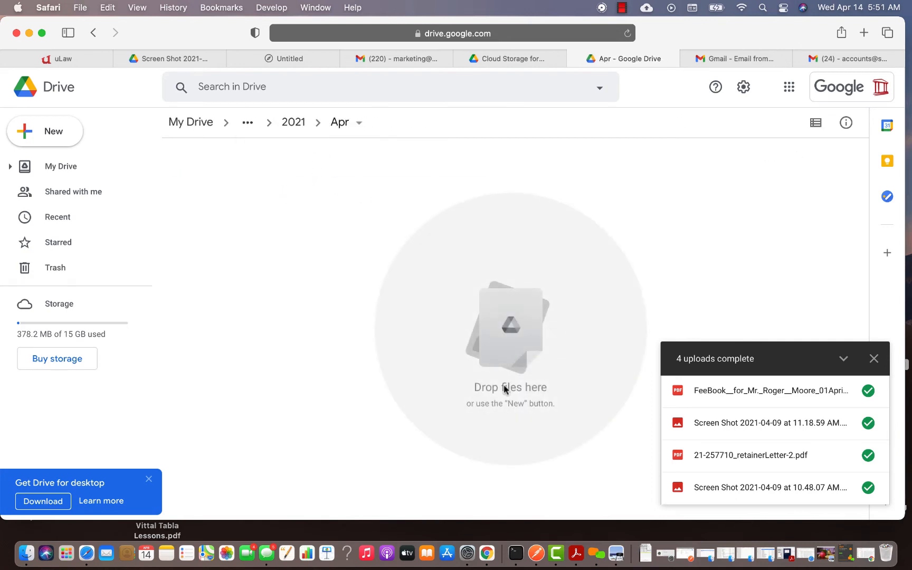
pyautogui.click(644, 541)
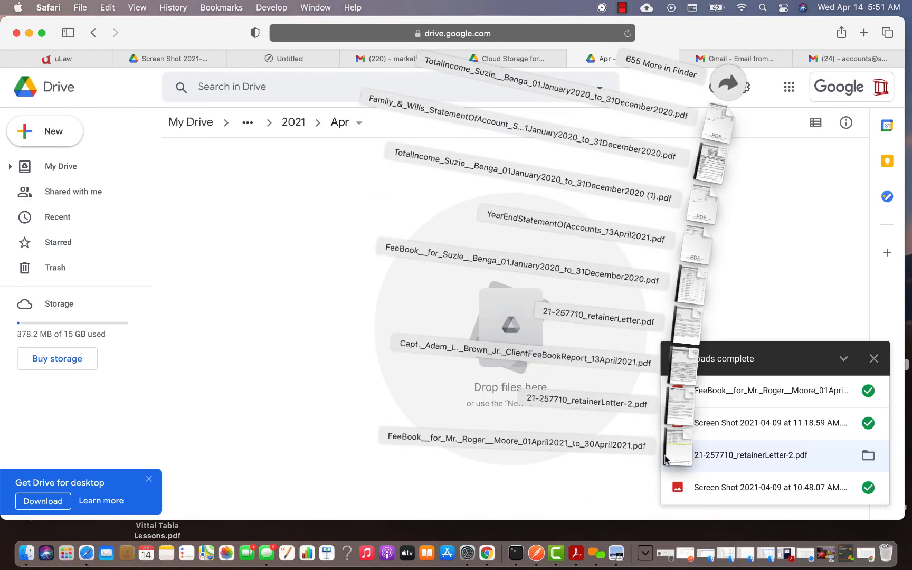
pyautogui.moveTo(672, 460); pyautogui.dragTo(273, 242)
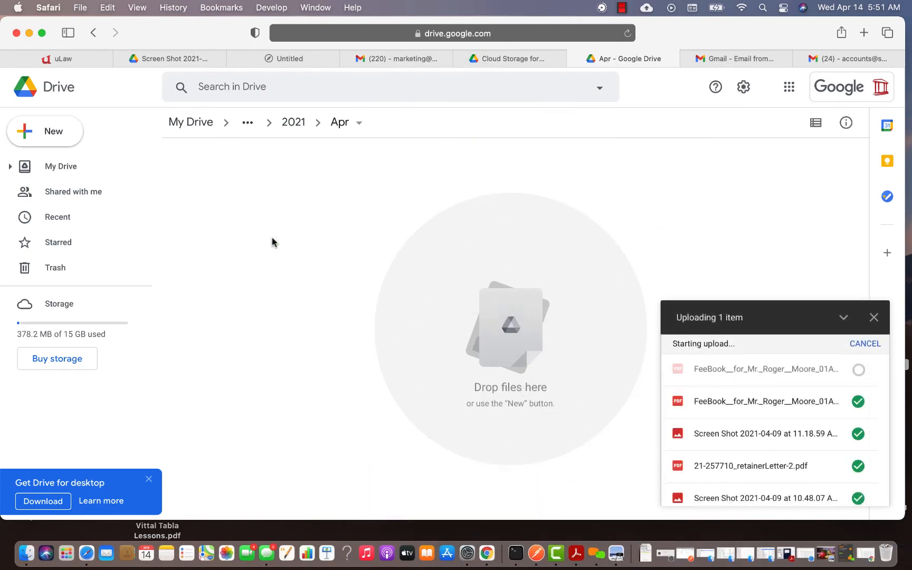
pyautogui.click(98, 57)
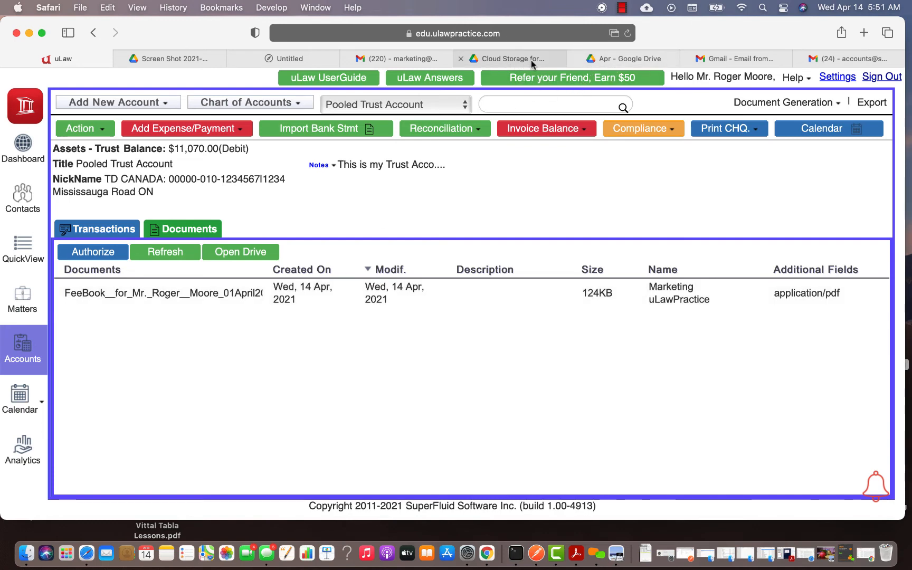
# Review the Fee Book PDF listed in the trust Documents tab, then return to Drive's Apr folder
pyautogui.click(607, 57)
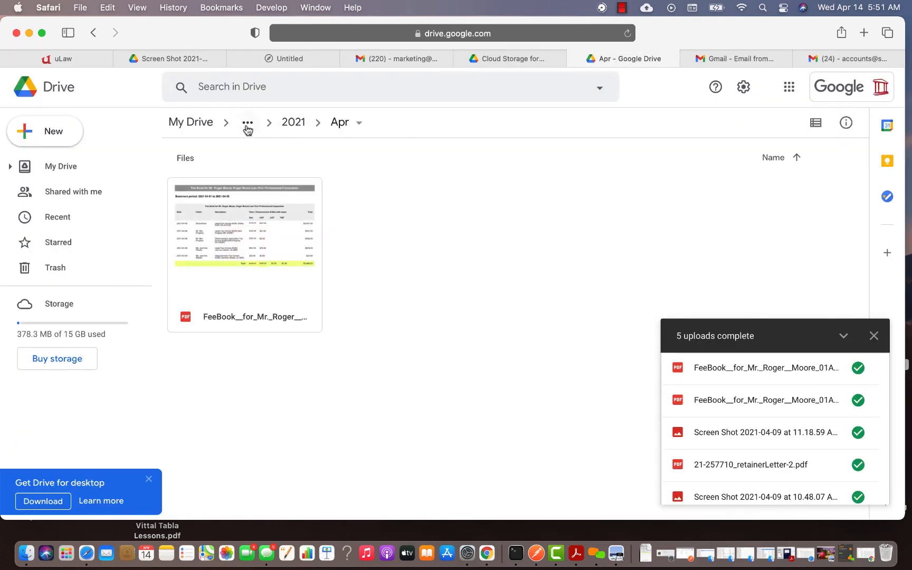
# Navigate My Drive › ulawPractice › Matter › AB-704187 to see its screenshot, then return to uLaw
pyautogui.click(210, 127)
pyautogui.doubleClick(212, 354)
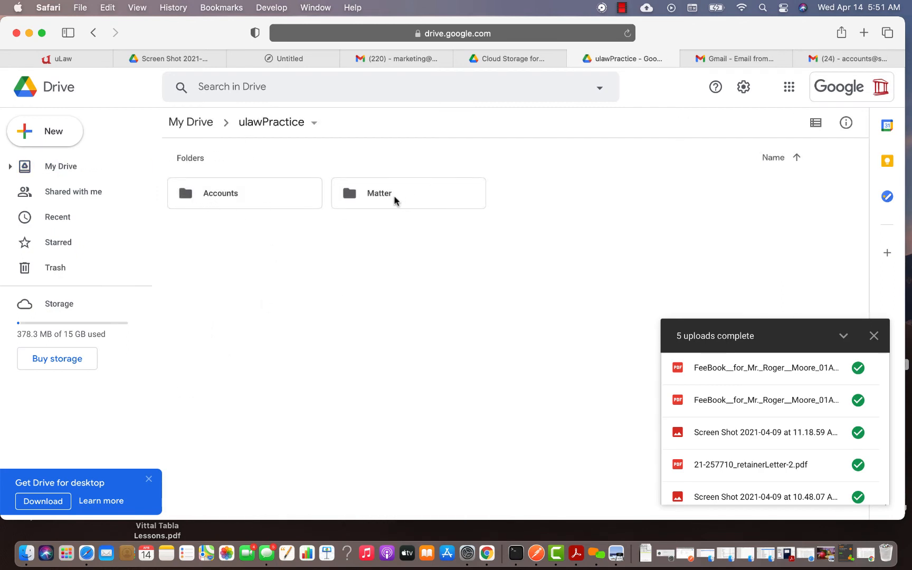
pyautogui.doubleClick(395, 200)
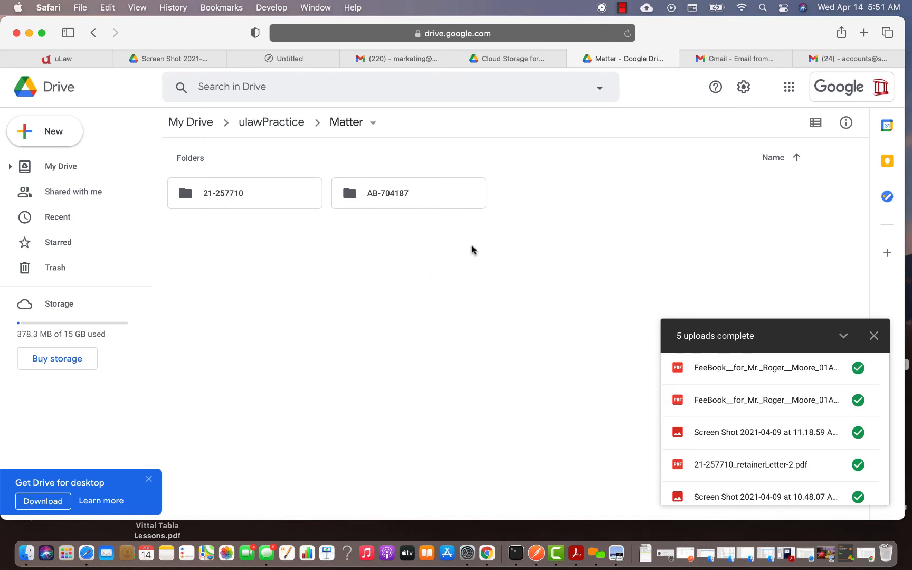
pyautogui.doubleClick(371, 200)
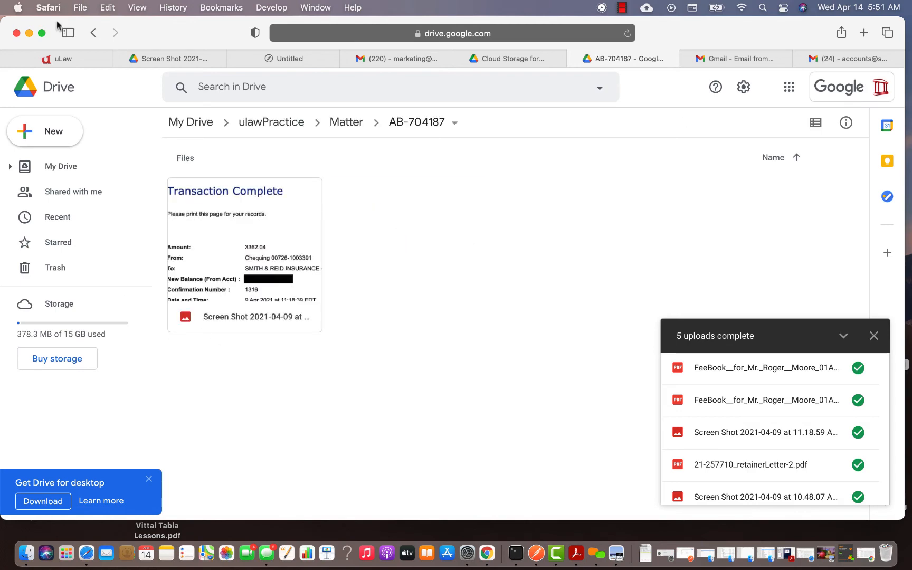
pyautogui.click(59, 59)
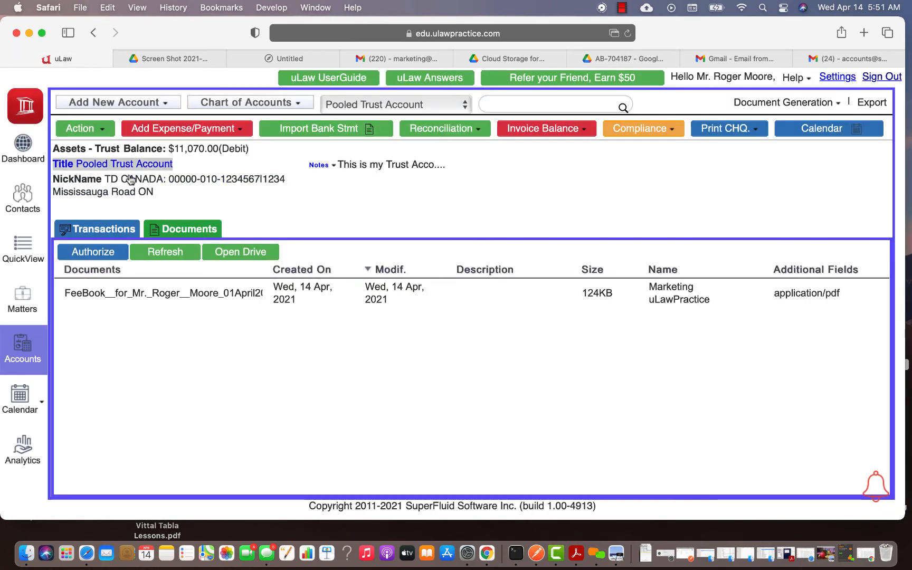
# Open the Brown v/s Chang matter's linked AB-704187 Drive folder from its Documents tab
pyautogui.click(22, 298)
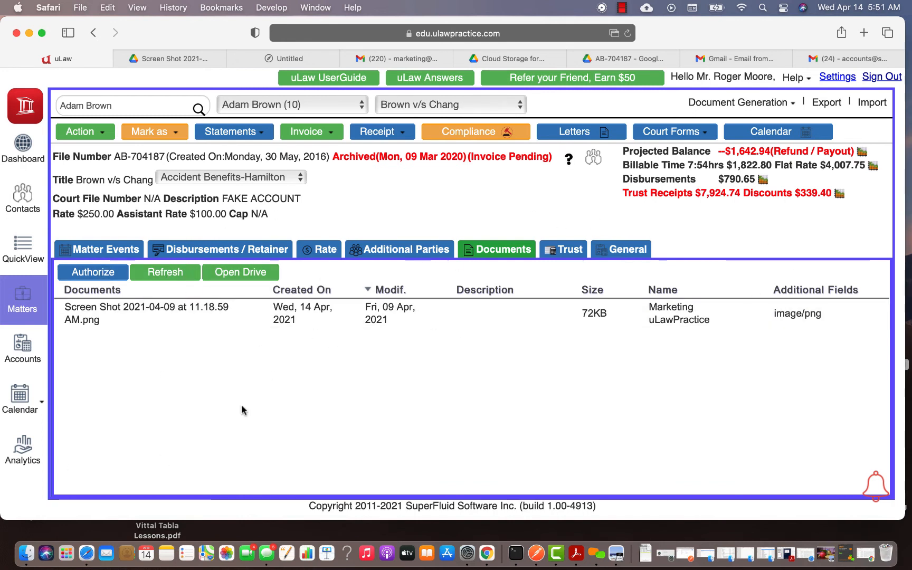
pyautogui.click(838, 77)
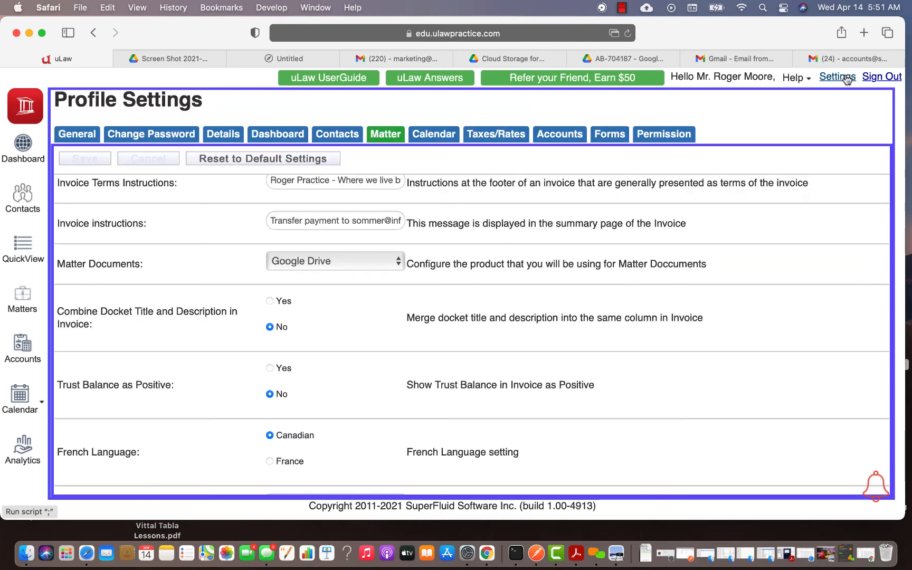
pyautogui.click(24, 311)
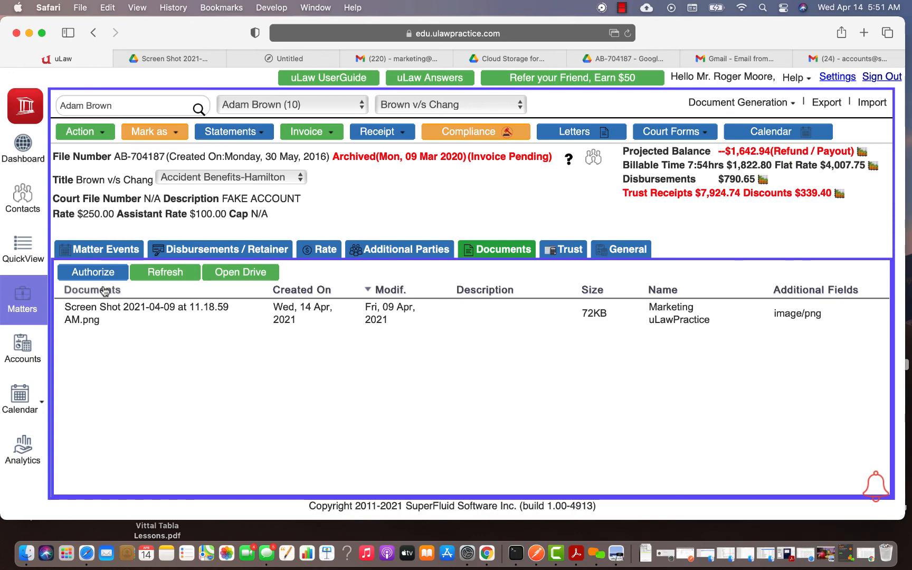
pyautogui.click(660, 61)
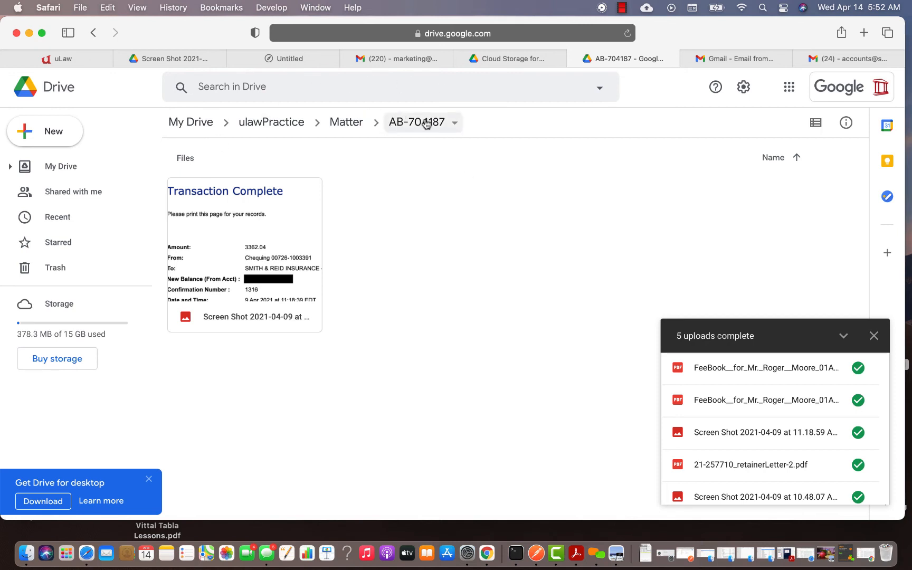
# Show the Matter folder as a list and open 21-257710 to see its files
pyautogui.click(874, 336)
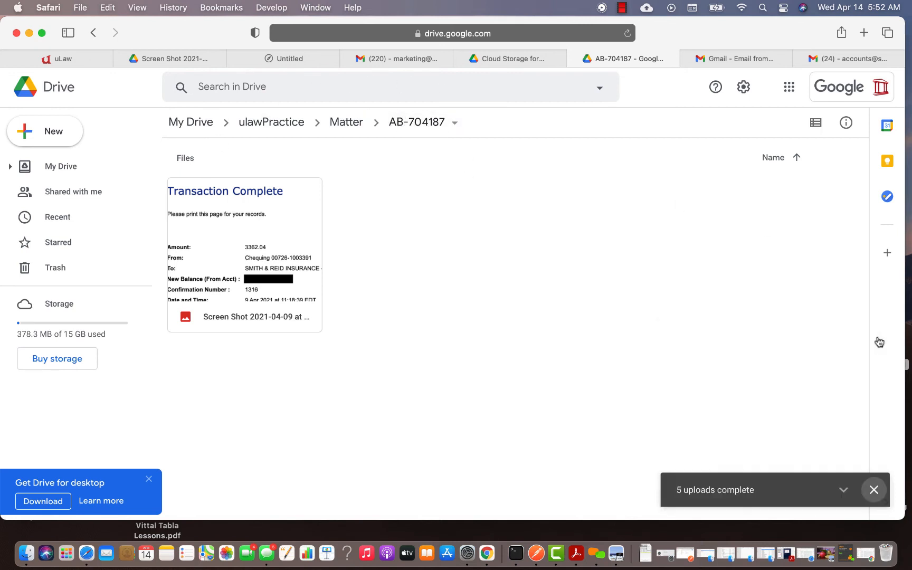
pyautogui.click(356, 120)
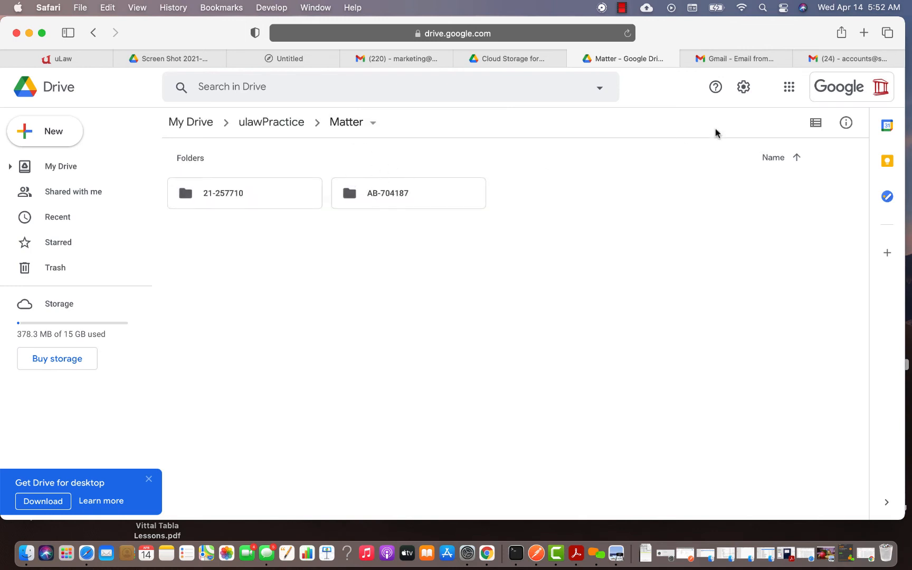
pyautogui.click(795, 157)
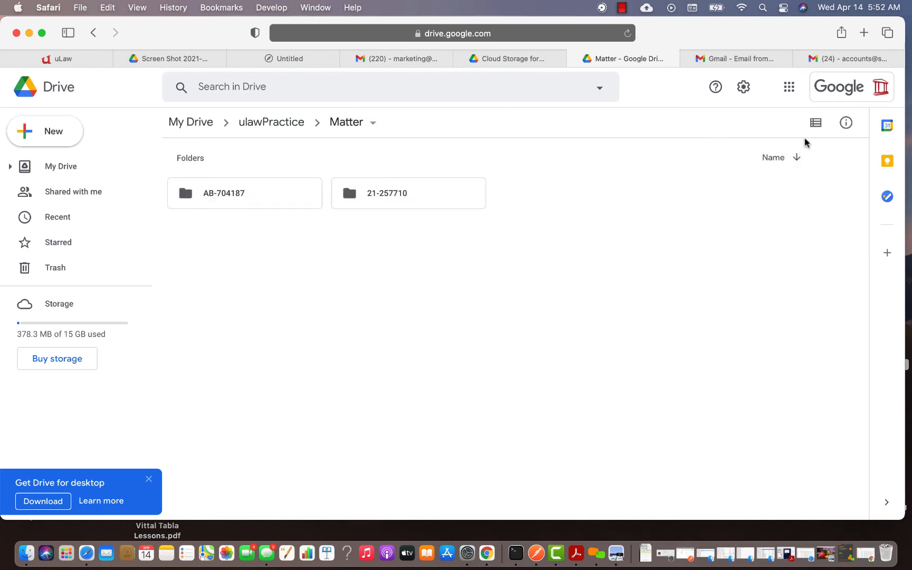
pyautogui.click(815, 123)
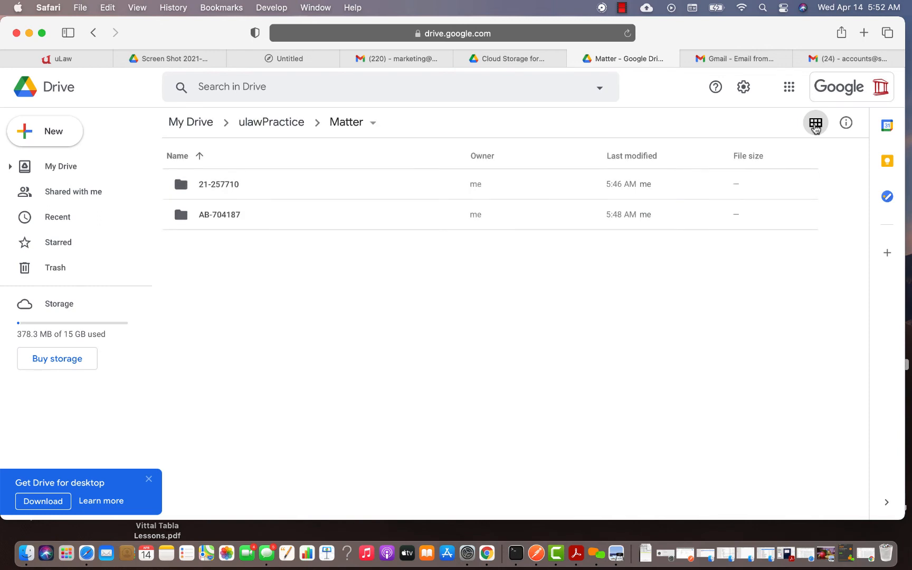
pyautogui.click(222, 187)
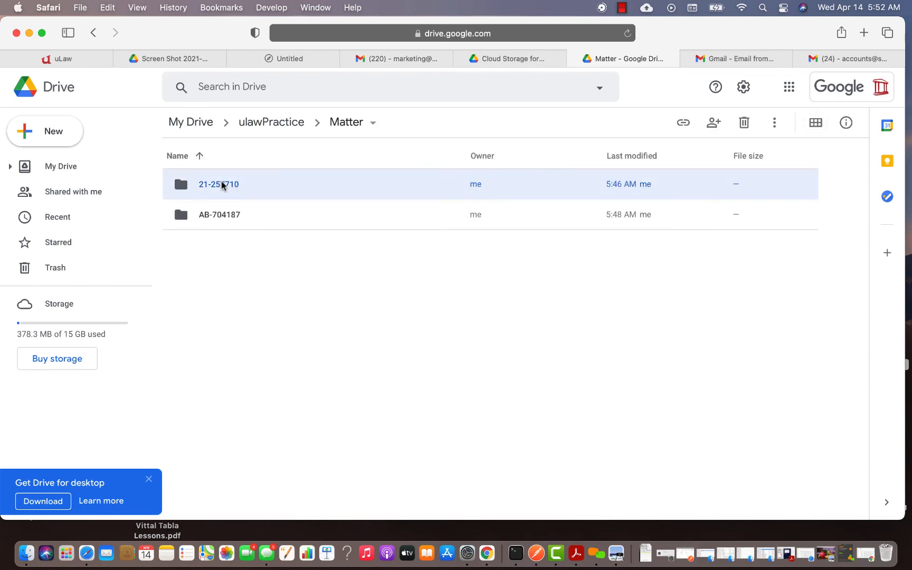
pyautogui.doubleClick(221, 184)
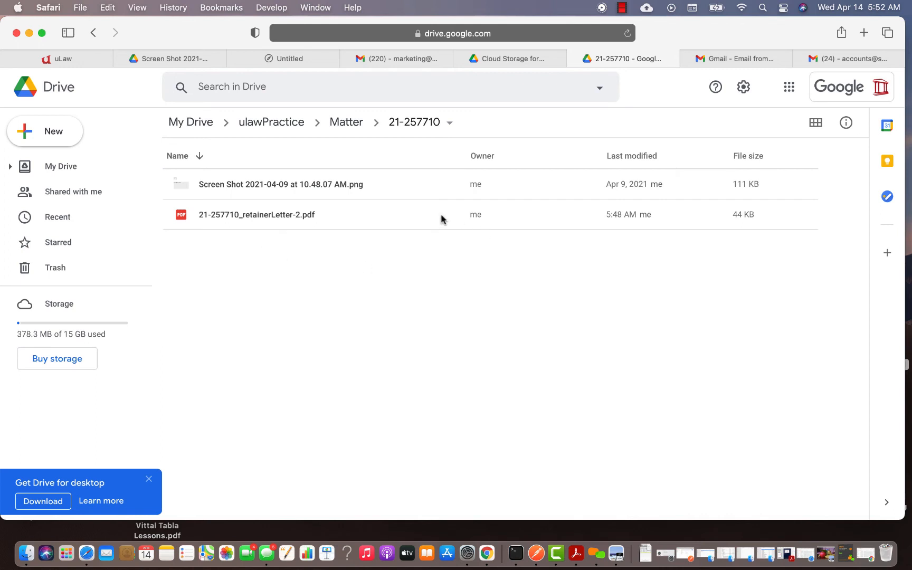
pyautogui.click(337, 124)
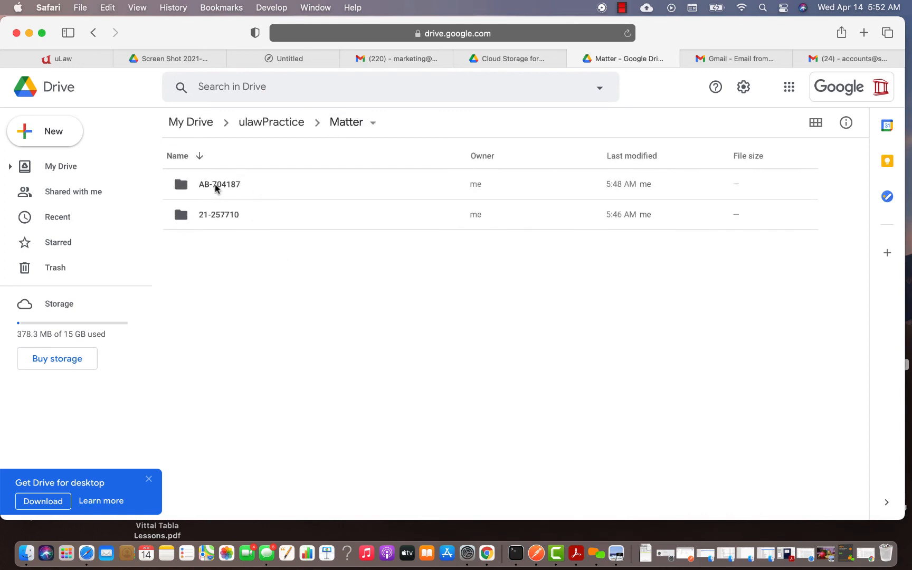
# View details of AB-704187 and 21-257710, revealing matter names Brown v/s Chang and Acc Matter
pyautogui.click(216, 189)
pyautogui.rightClick(216, 189)
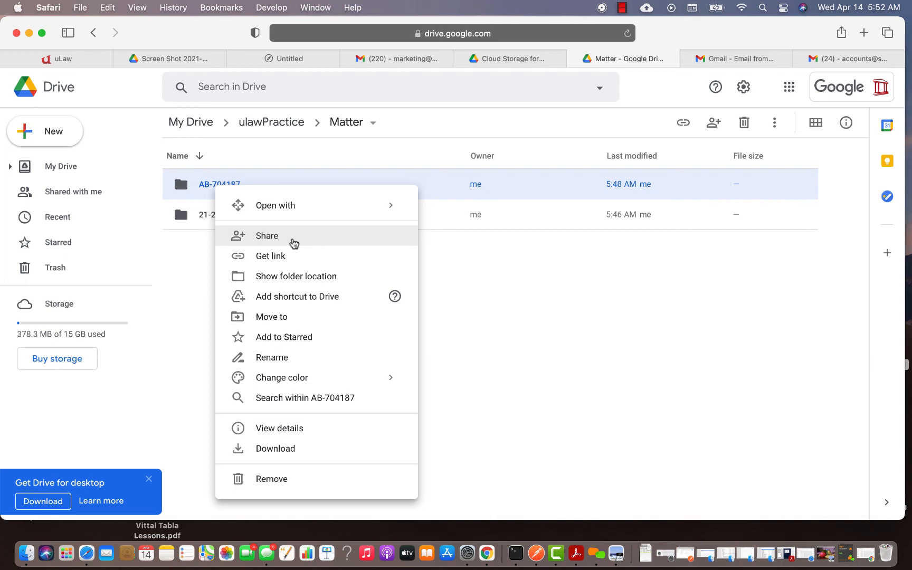
pyautogui.click(308, 428)
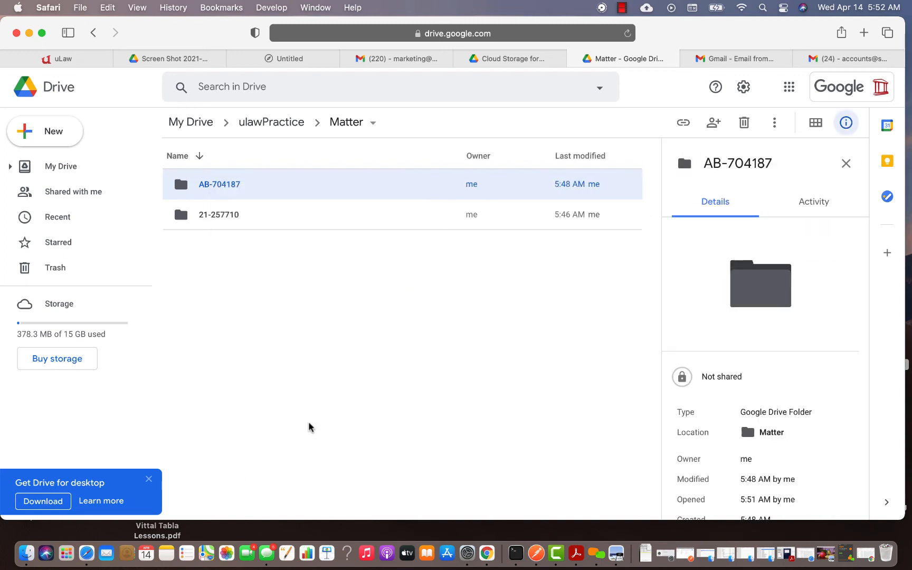
pyautogui.scroll(-2, 763, 407)
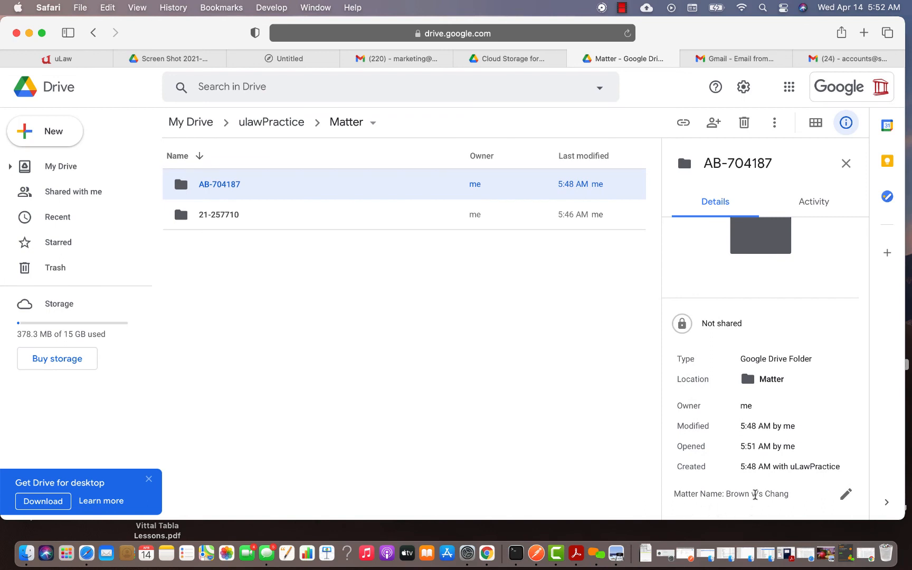
pyautogui.click(228, 212)
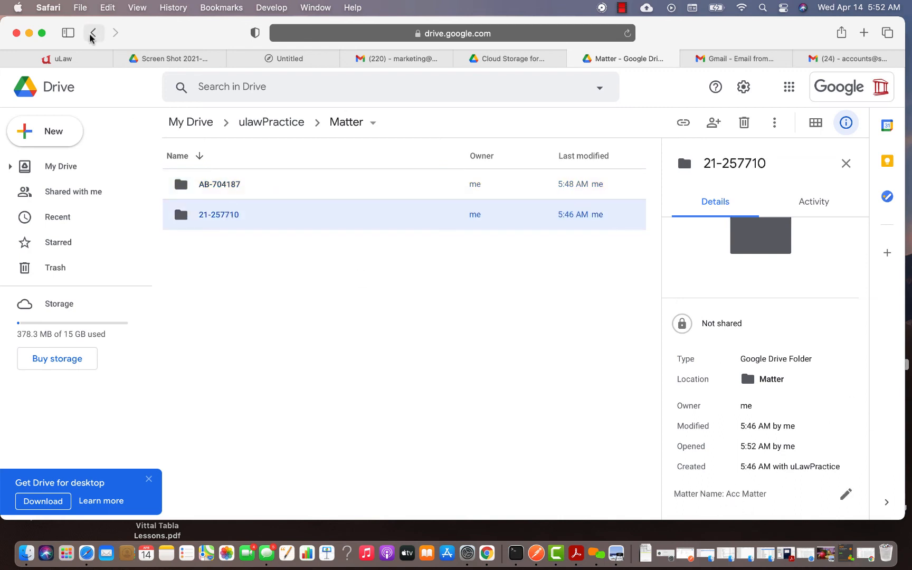
pyautogui.click(72, 59)
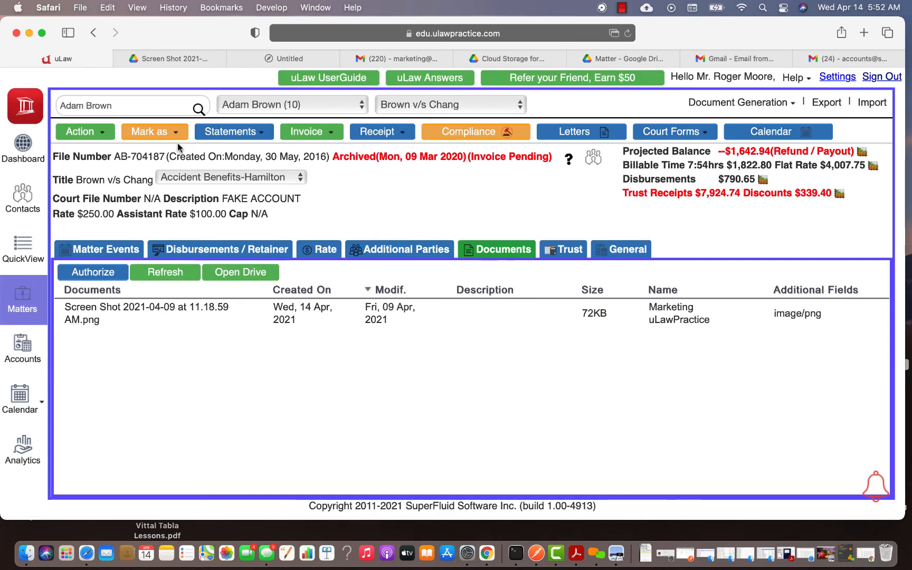
# Switch uLaw to the Adam Child Support & Spousal Support matter, then return to Drive's Matter folder
pyautogui.click(409, 110)
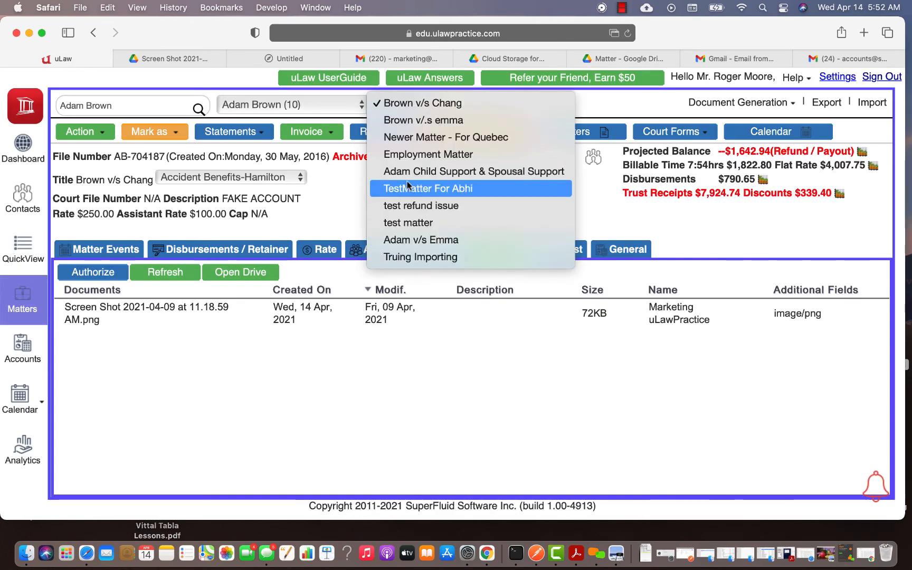
pyautogui.click(445, 174)
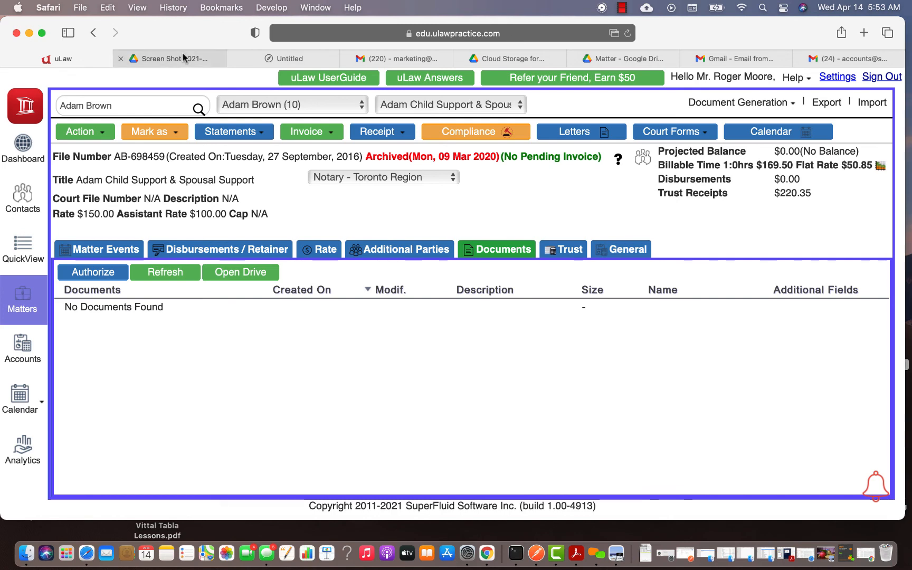
pyautogui.click(628, 59)
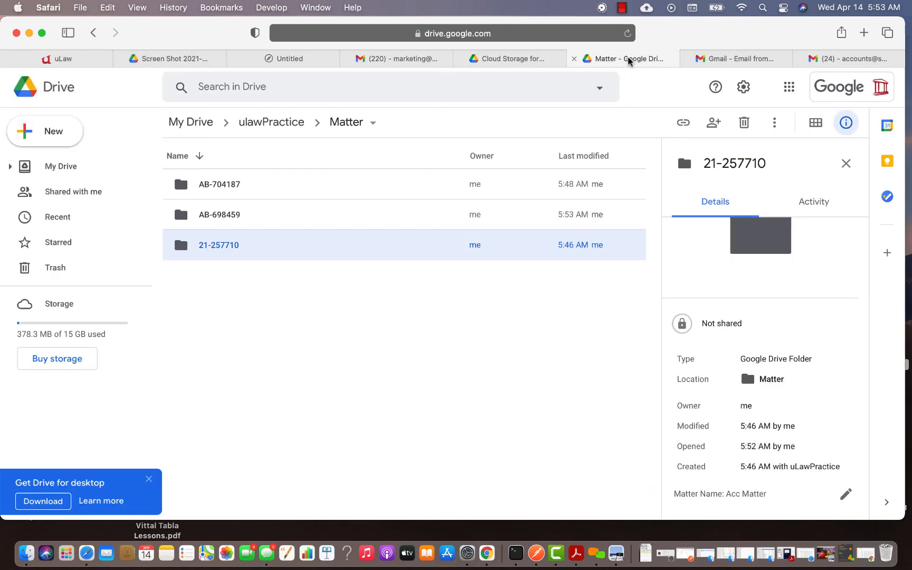
pyautogui.click(219, 216)
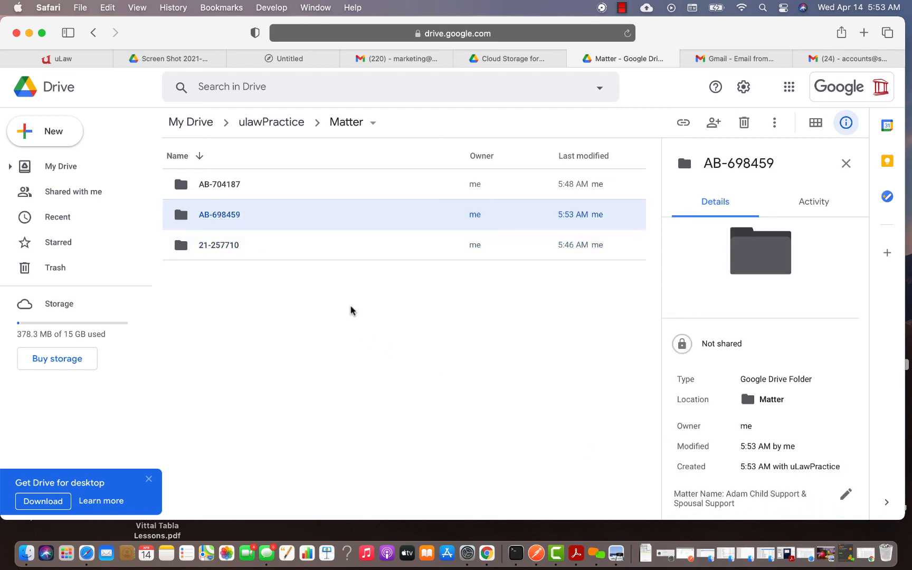
pyautogui.rightClick(295, 224)
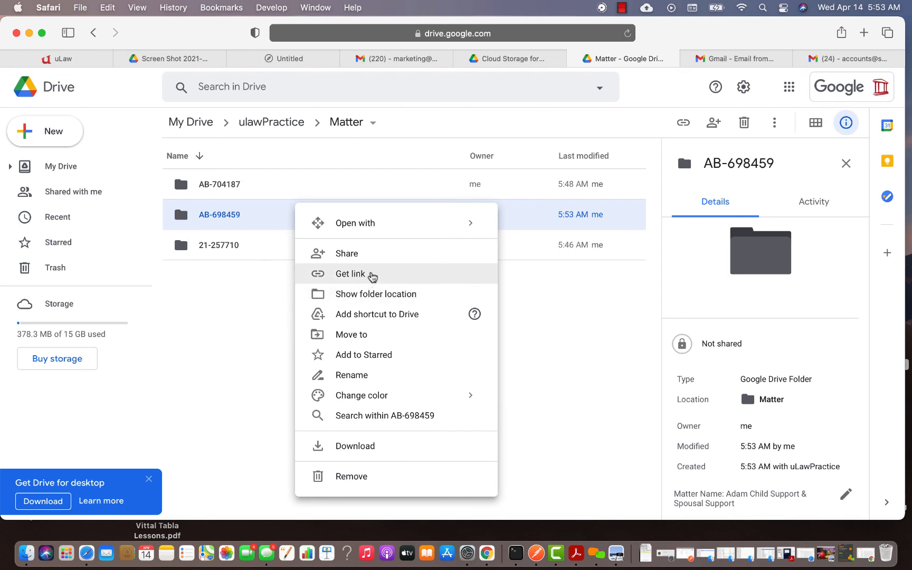
pyautogui.click(244, 366)
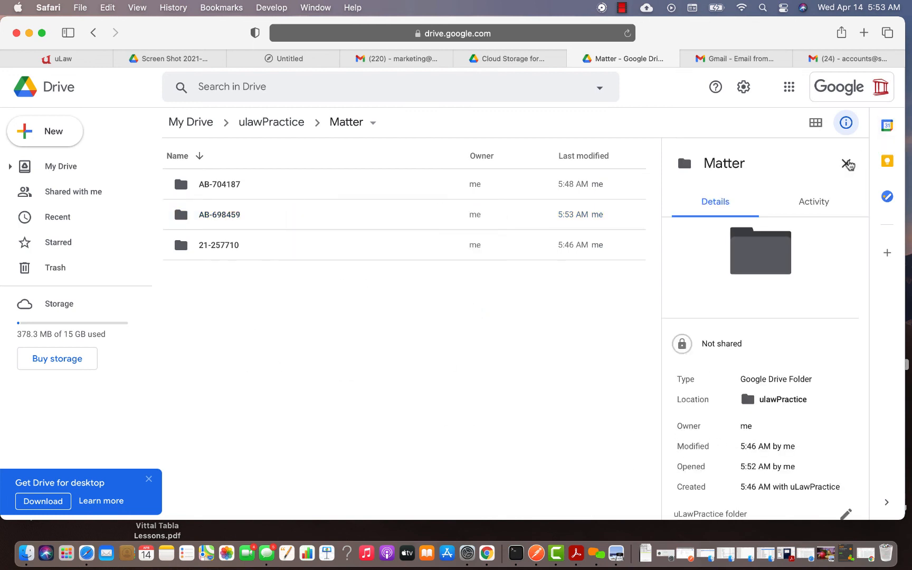
pyautogui.click(846, 163)
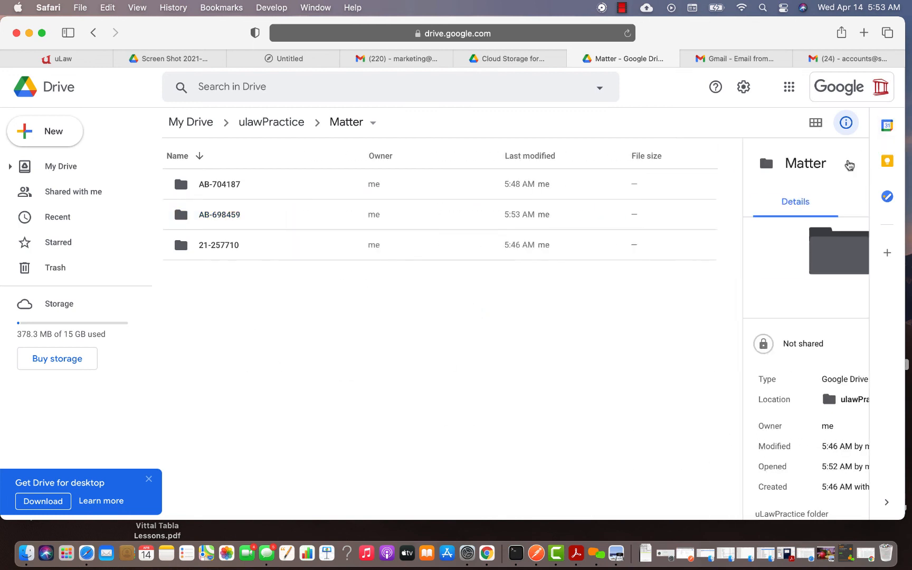
pyautogui.rightClick(232, 213)
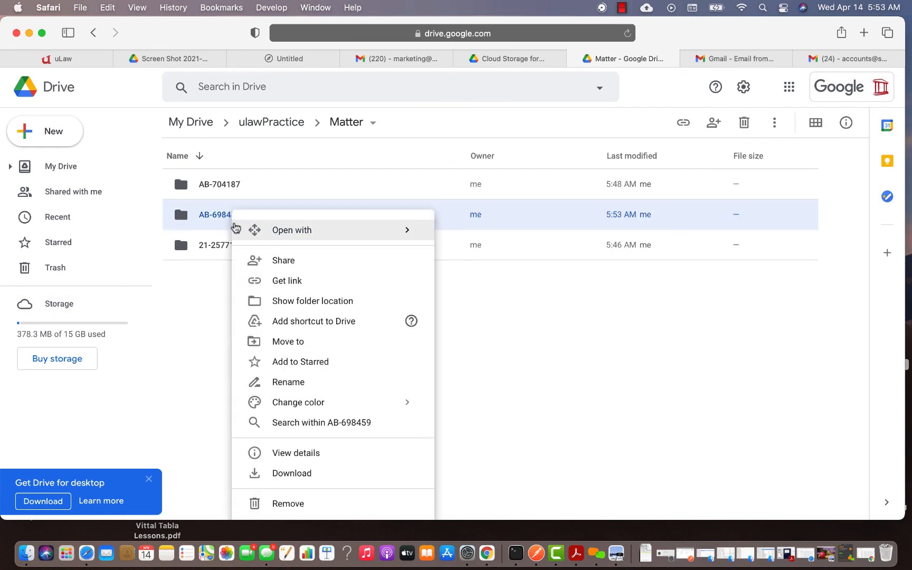
pyautogui.click(294, 452)
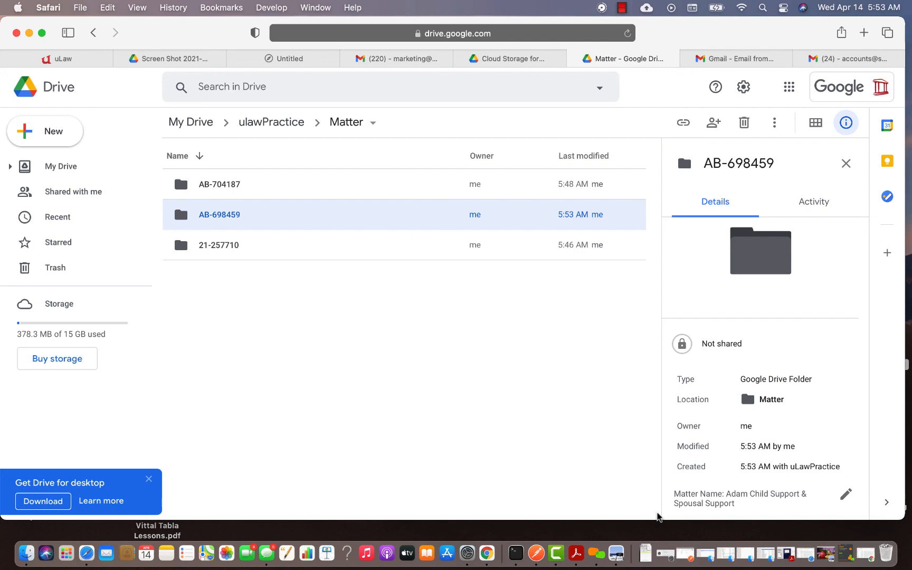
pyautogui.click(46, 60)
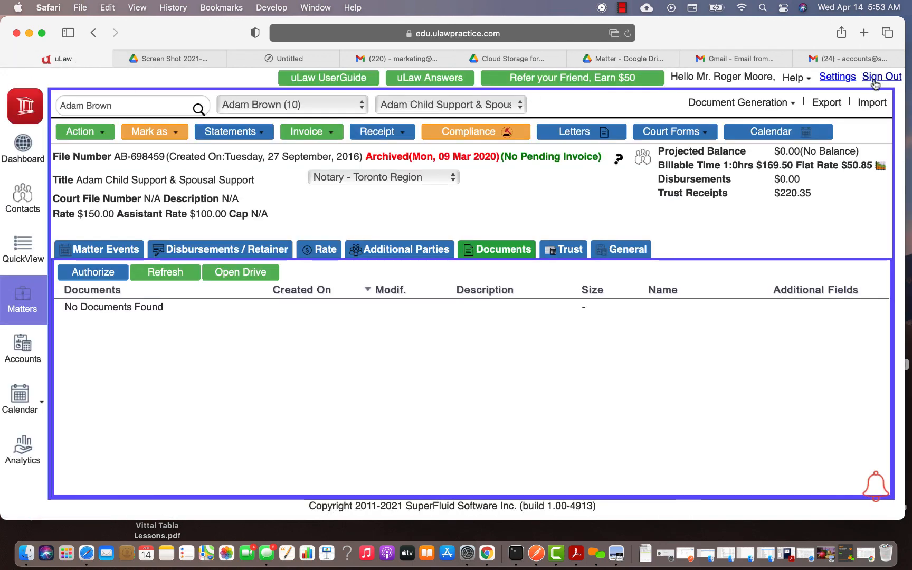
pyautogui.click(849, 79)
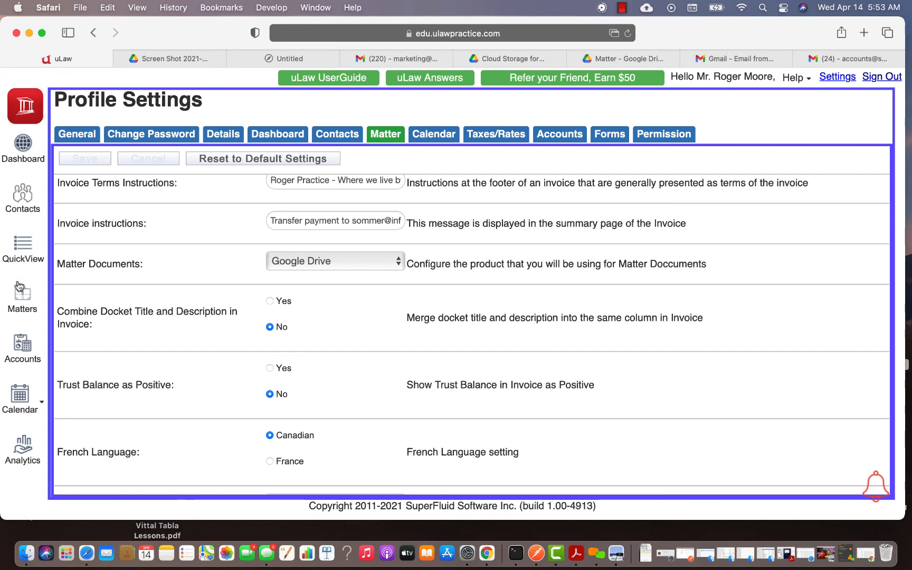
pyautogui.click(21, 293)
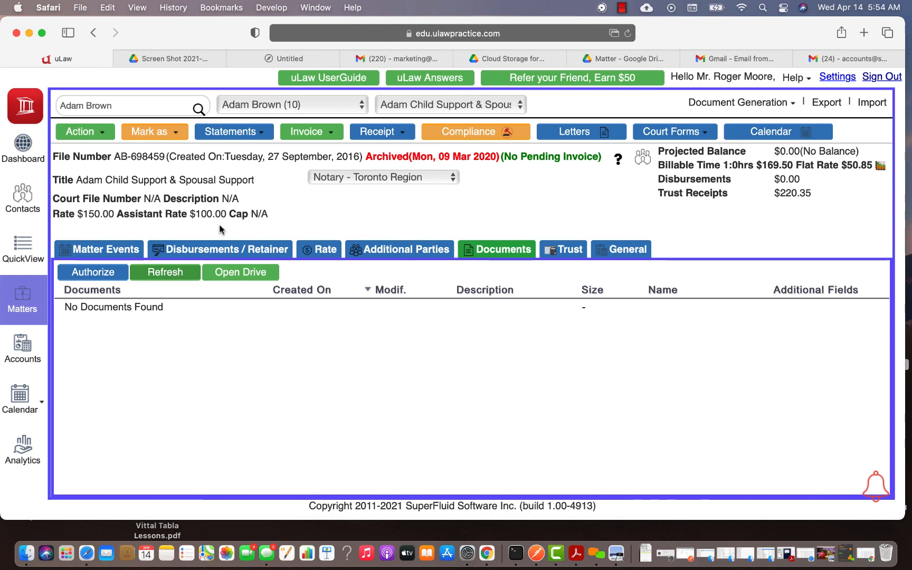
pyautogui.click(622, 7)
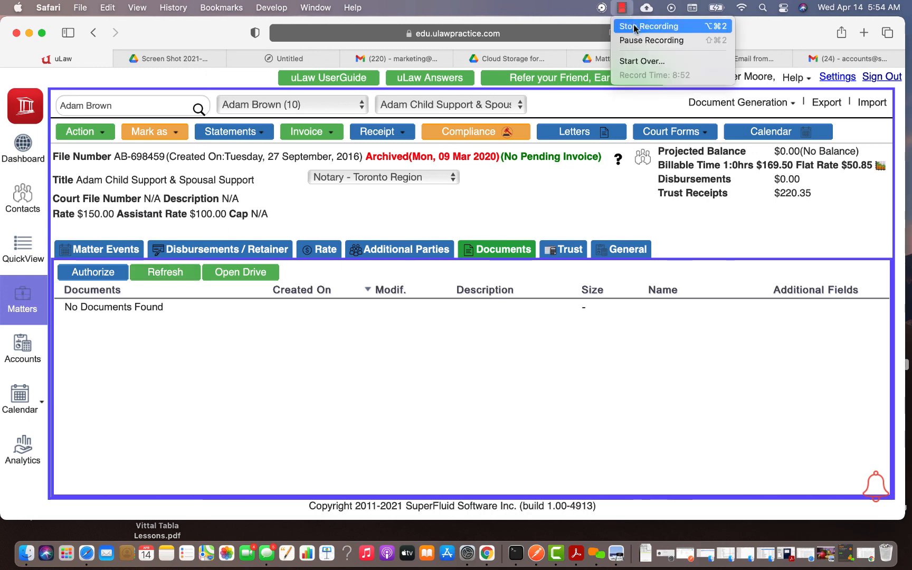